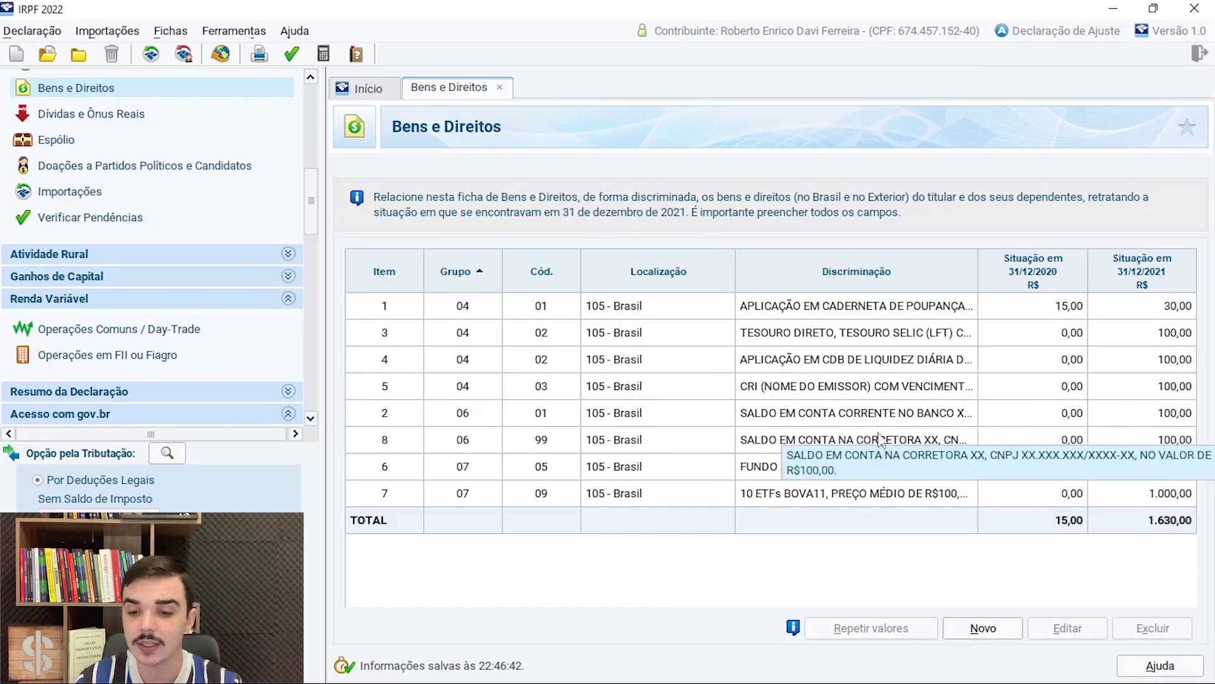
- Open the BOVA11 ETF asset for editing and review the available fund codes, keeping code 09
{"action": "left_click", "coordinate": [850, 498]}
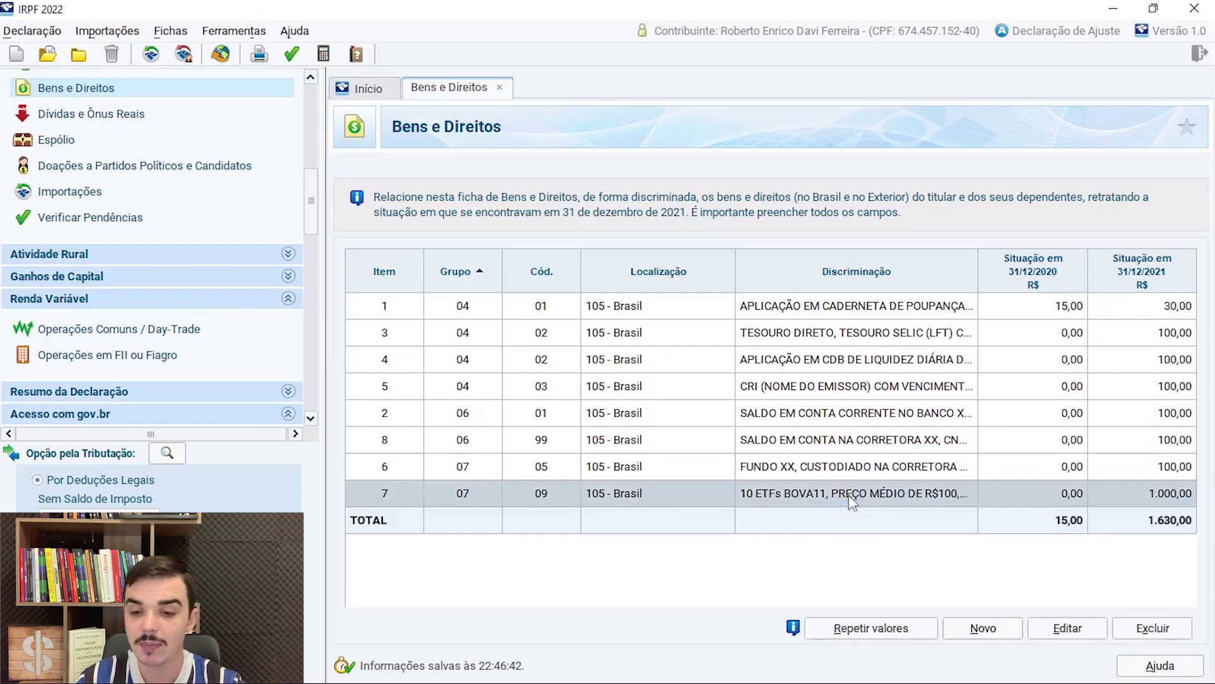
{"action": "left_click", "coordinate": [1068, 628]}
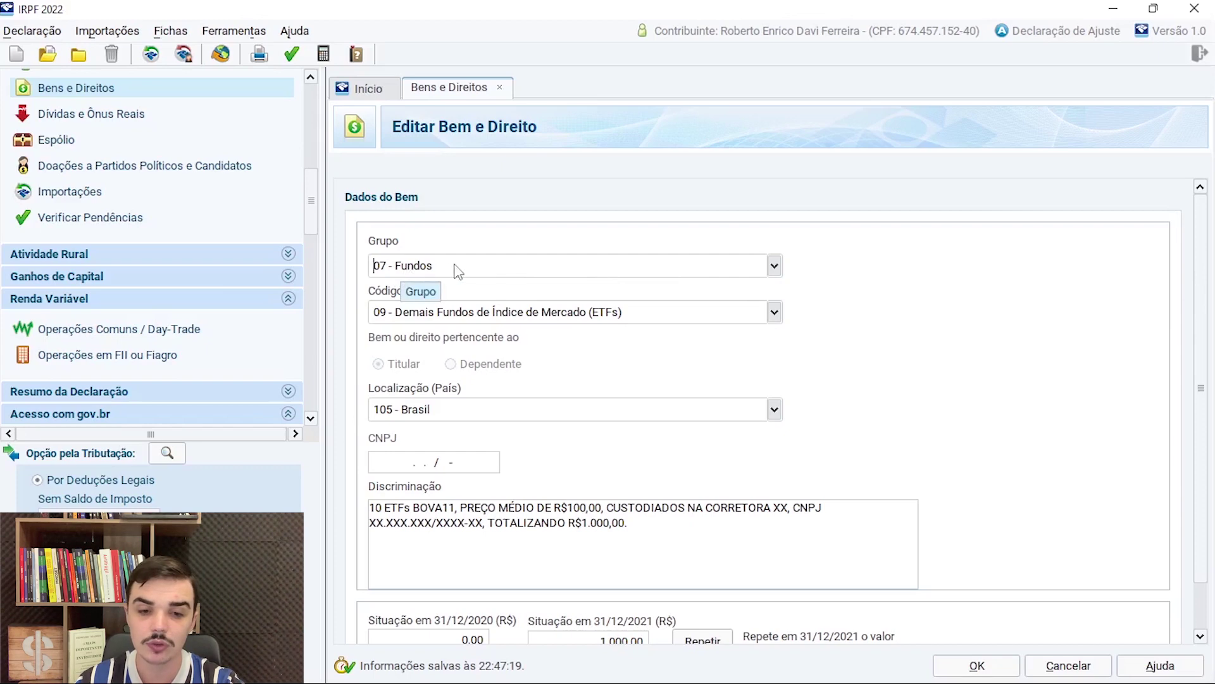
{"action": "left_click", "coordinate": [773, 314]}
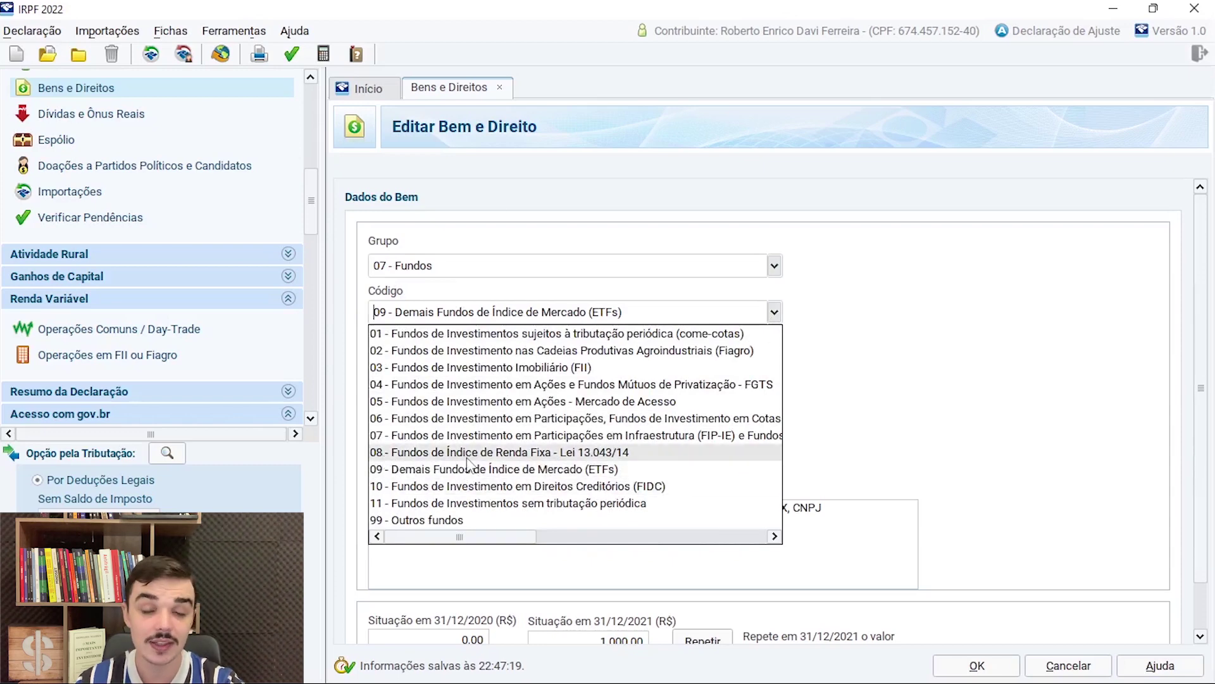
{"action": "left_click", "coordinate": [931, 357]}
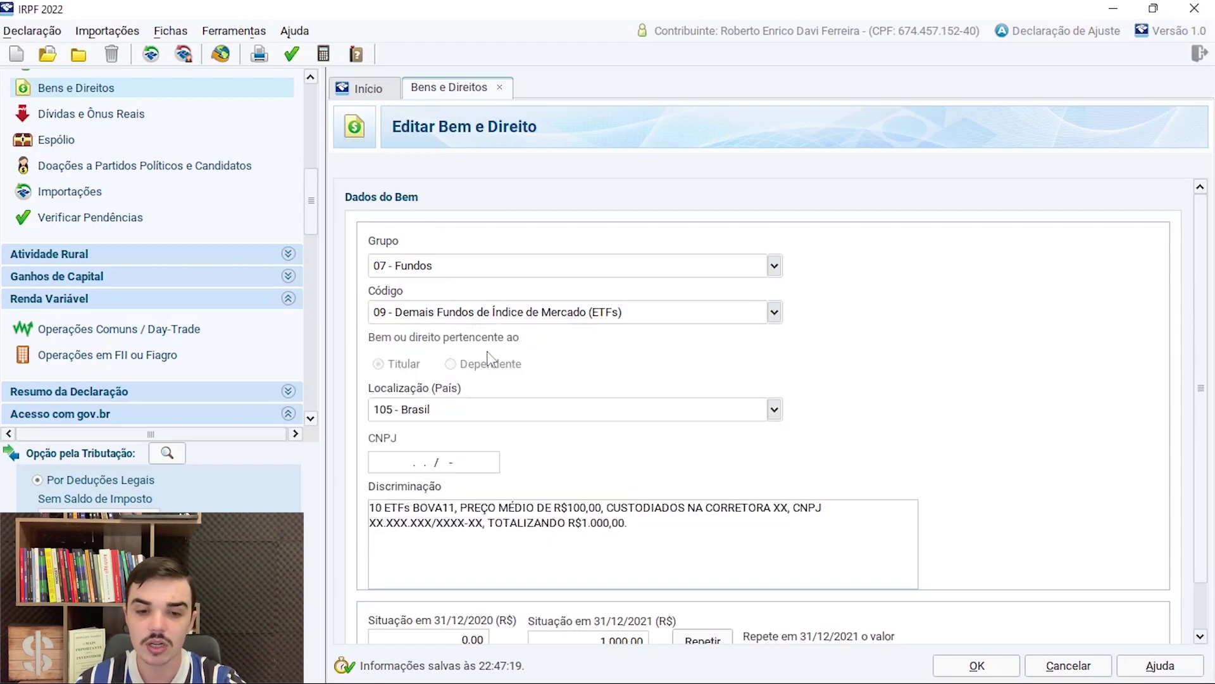
- Reword the start of the asset's description to "10 COTAS DO ETF BOVA11"
{"action": "left_click", "coordinate": [393, 467]}
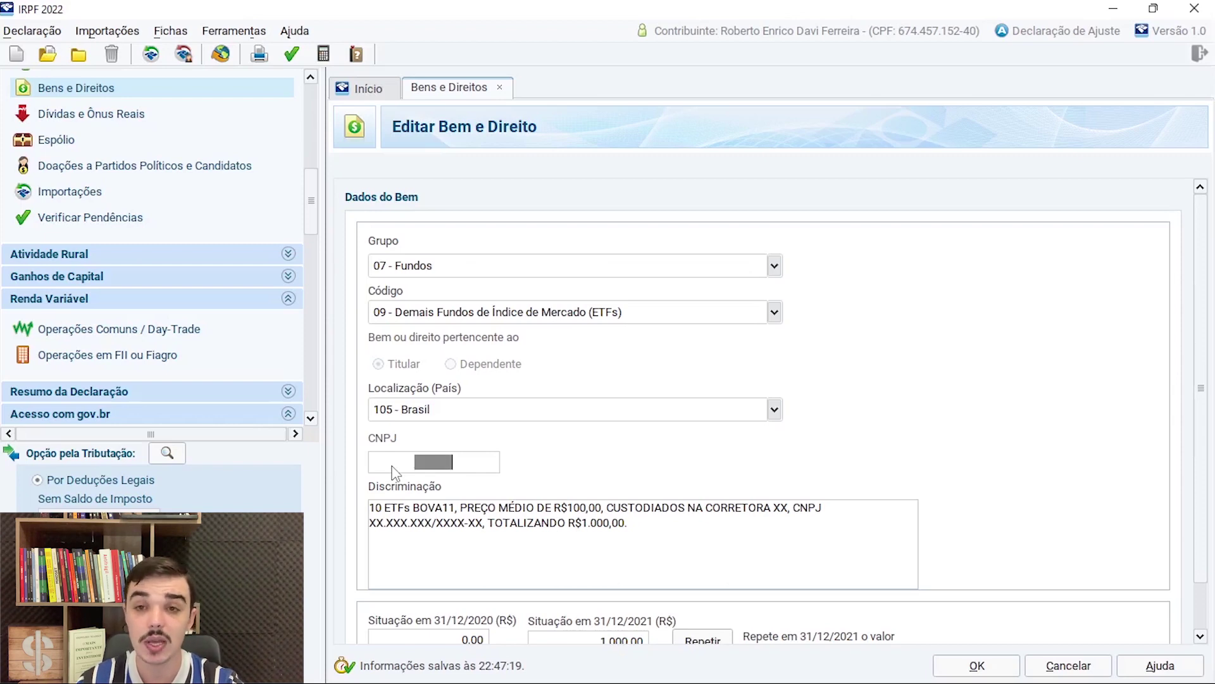
{"action": "scroll", "coordinate": [541, 469], "scroll_direction": "down", "scroll_amount": 1}
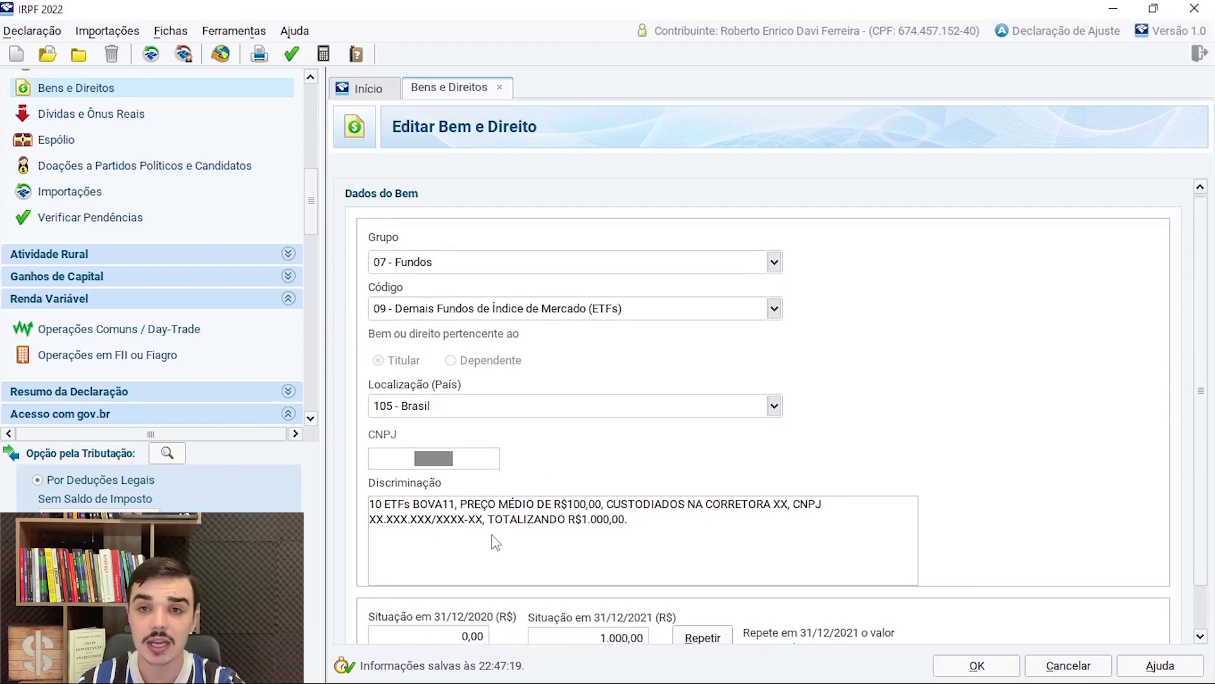
{"action": "type", "text": "COTAS DO ETF"}
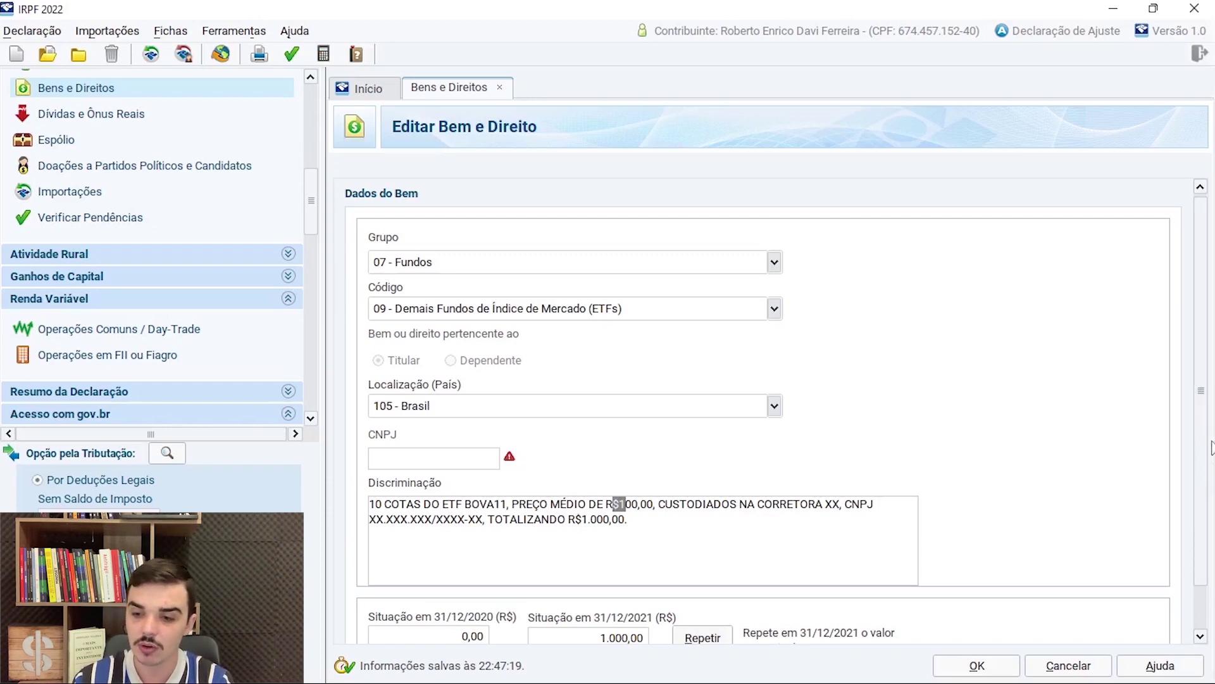
- Set the ETF's 31/12/2020 situation to R$ 500,00 and save the asset entry
{"action": "scroll", "coordinate": [1206, 468], "scroll_direction": "down", "scroll_amount": 3}
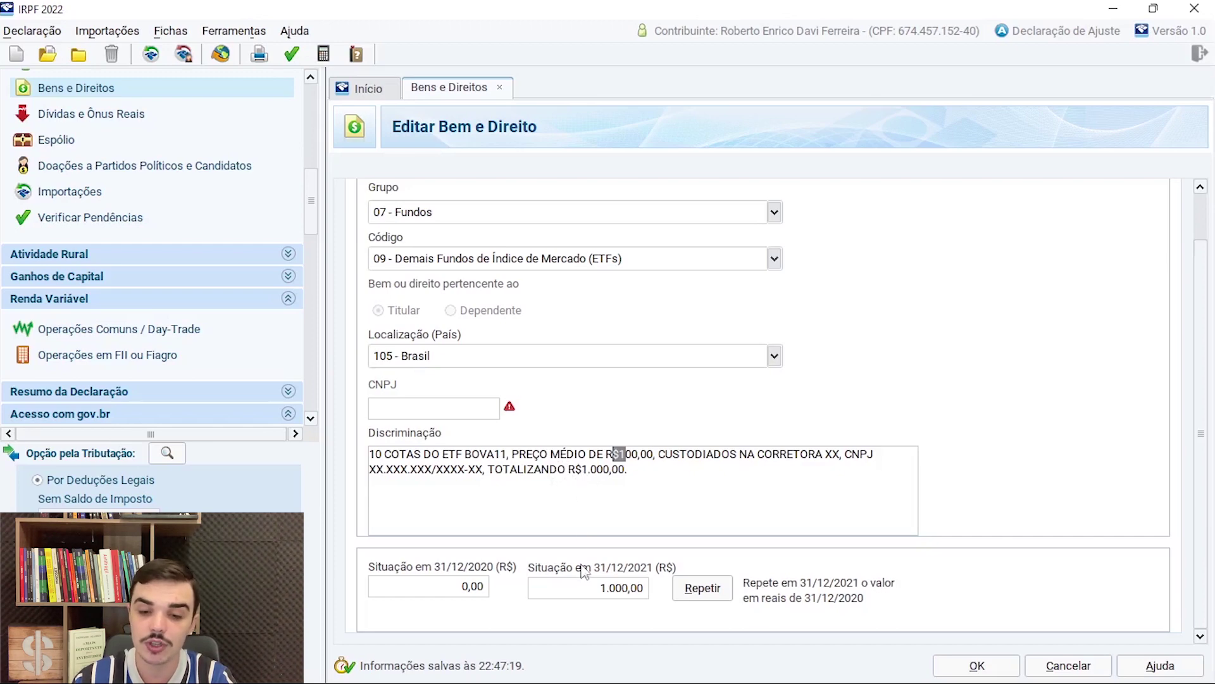
{"action": "left_click", "coordinate": [641, 588]}
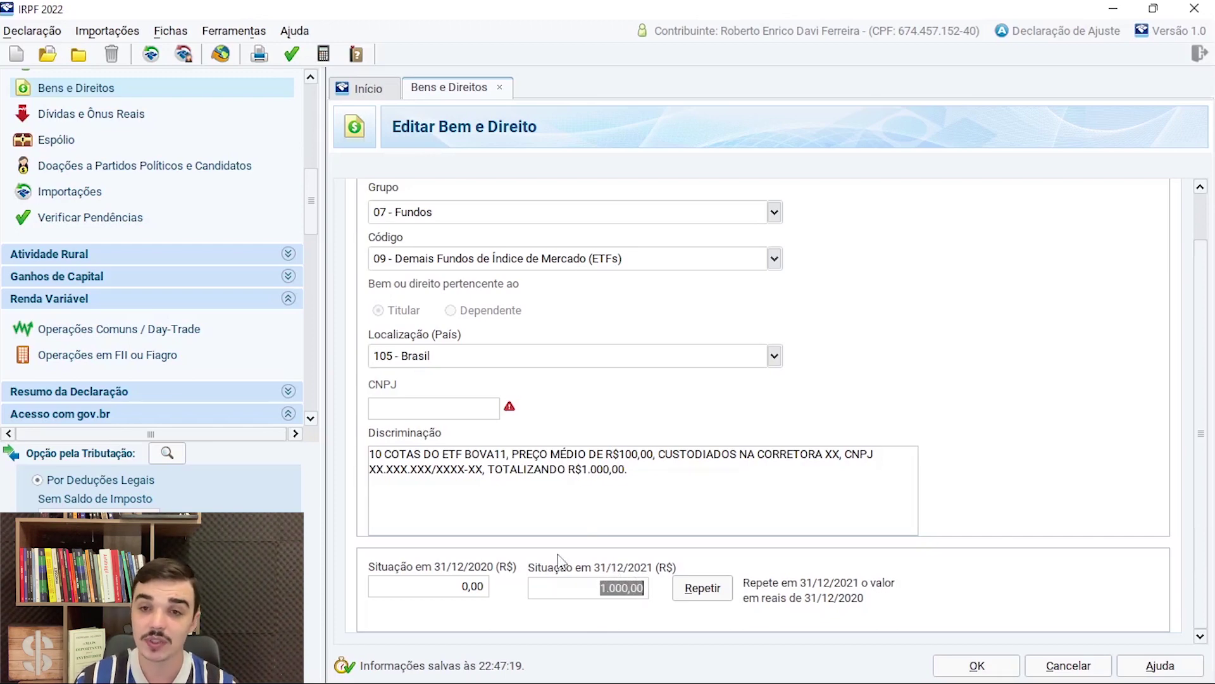
{"action": "left_click", "coordinate": [465, 587]}
{"action": "type", "text": "500"}
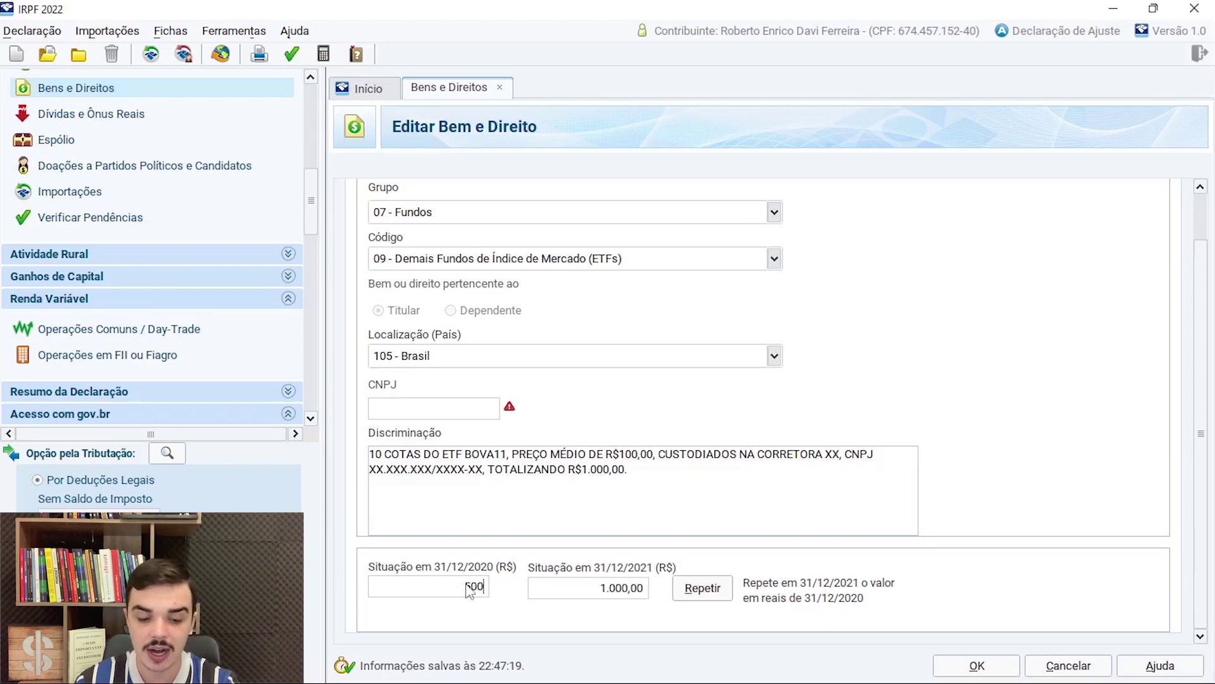
{"action": "key", "text": "Tab"}
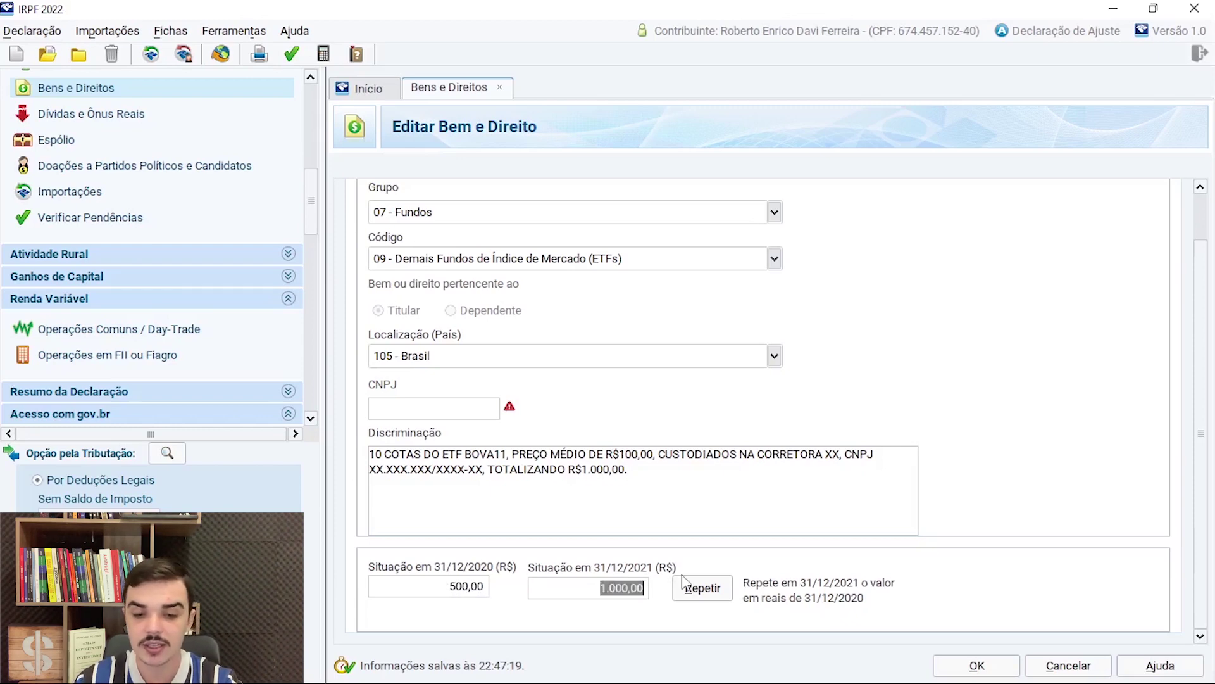
{"action": "left_click", "coordinate": [486, 597]}
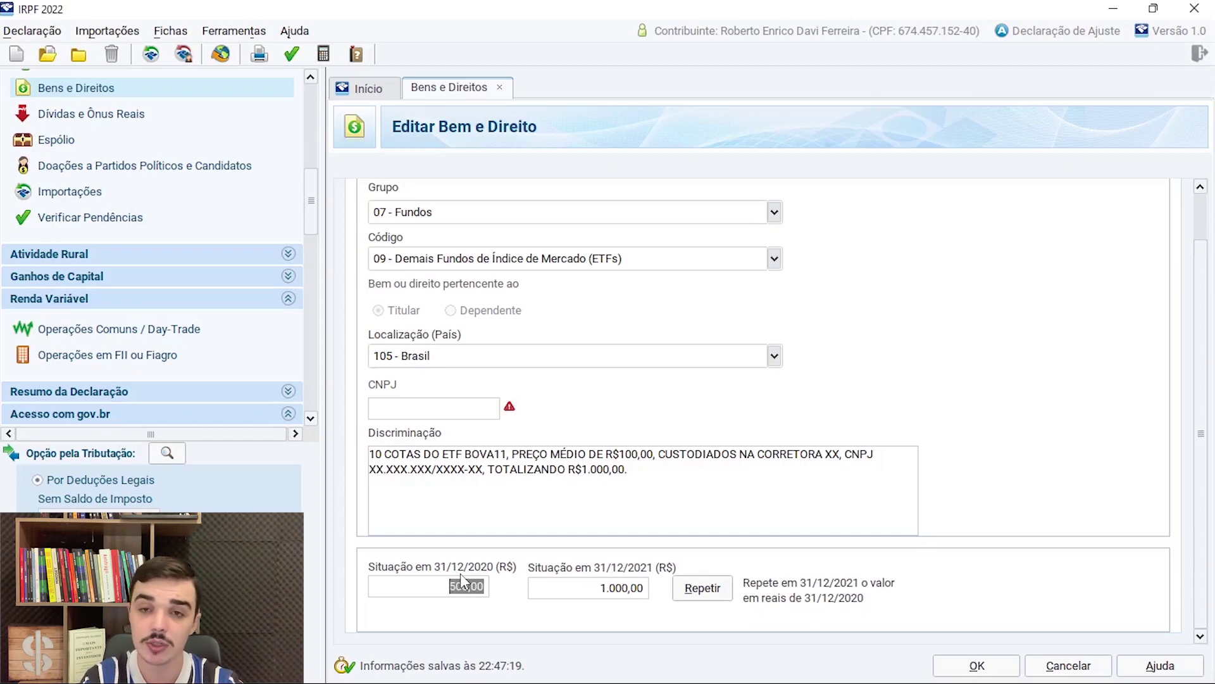
{"action": "left_click", "coordinate": [966, 662]}
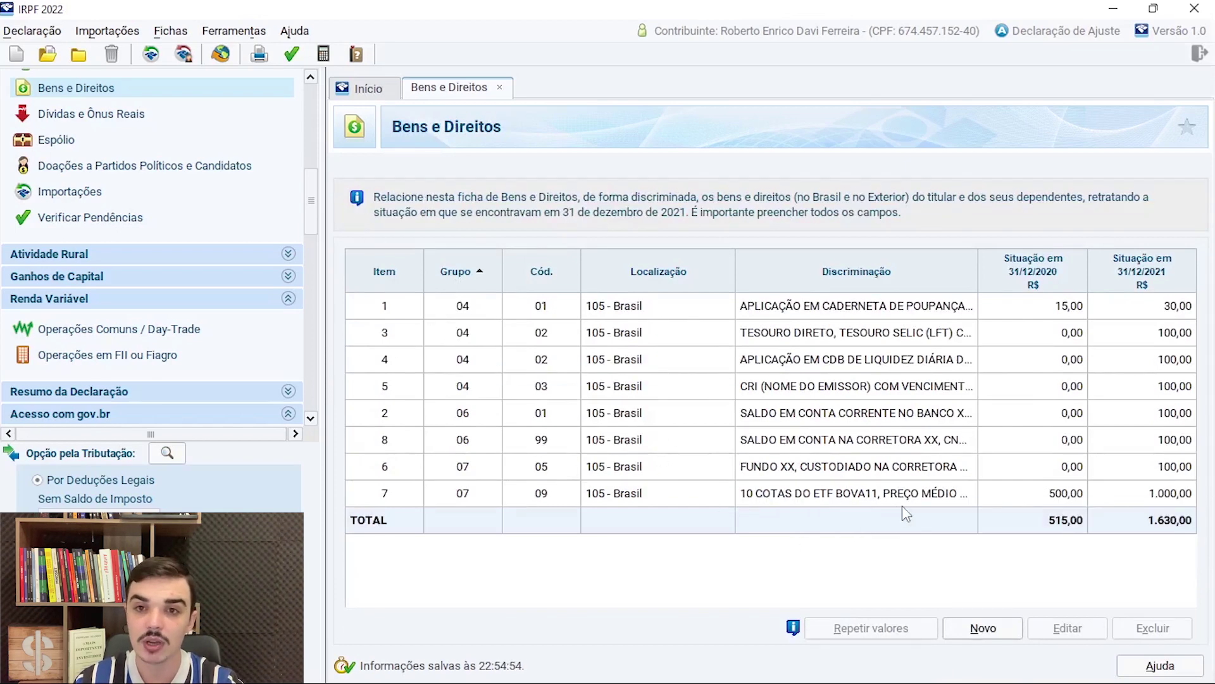
- Reopen the BOVA11 asset, clear its 31/12/2021 situation and repeat the 31/12/2020 value there
{"action": "left_click", "coordinate": [866, 497]}
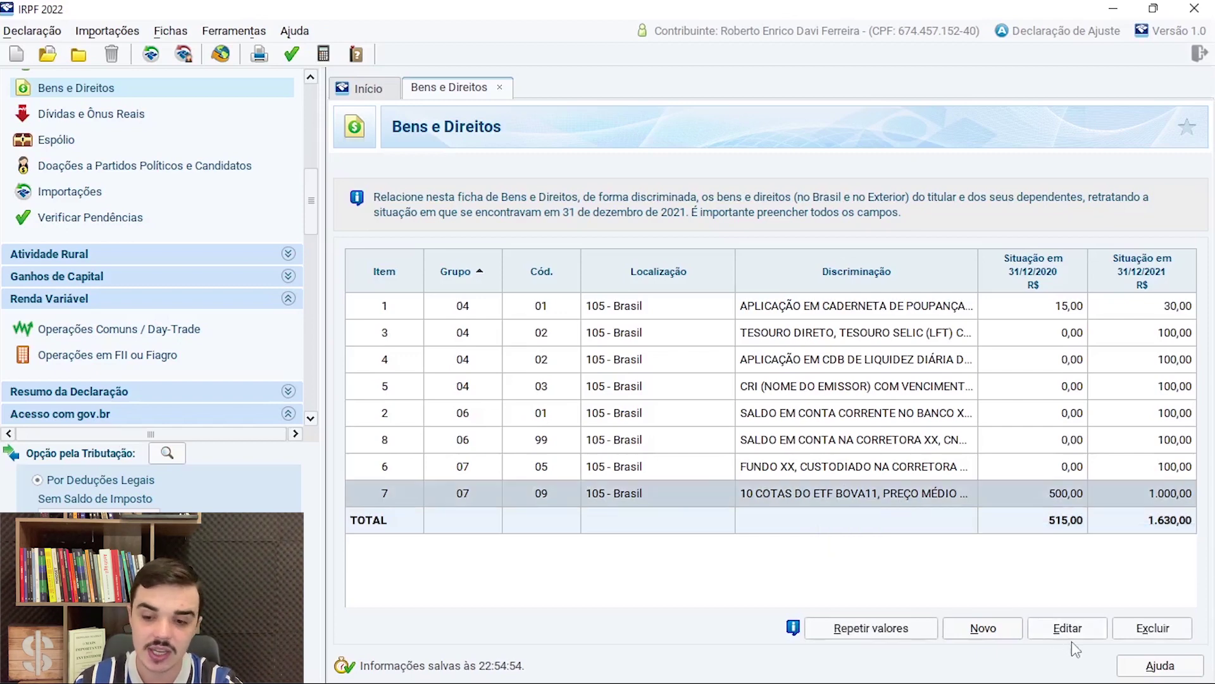
{"action": "left_click", "coordinate": [1069, 628]}
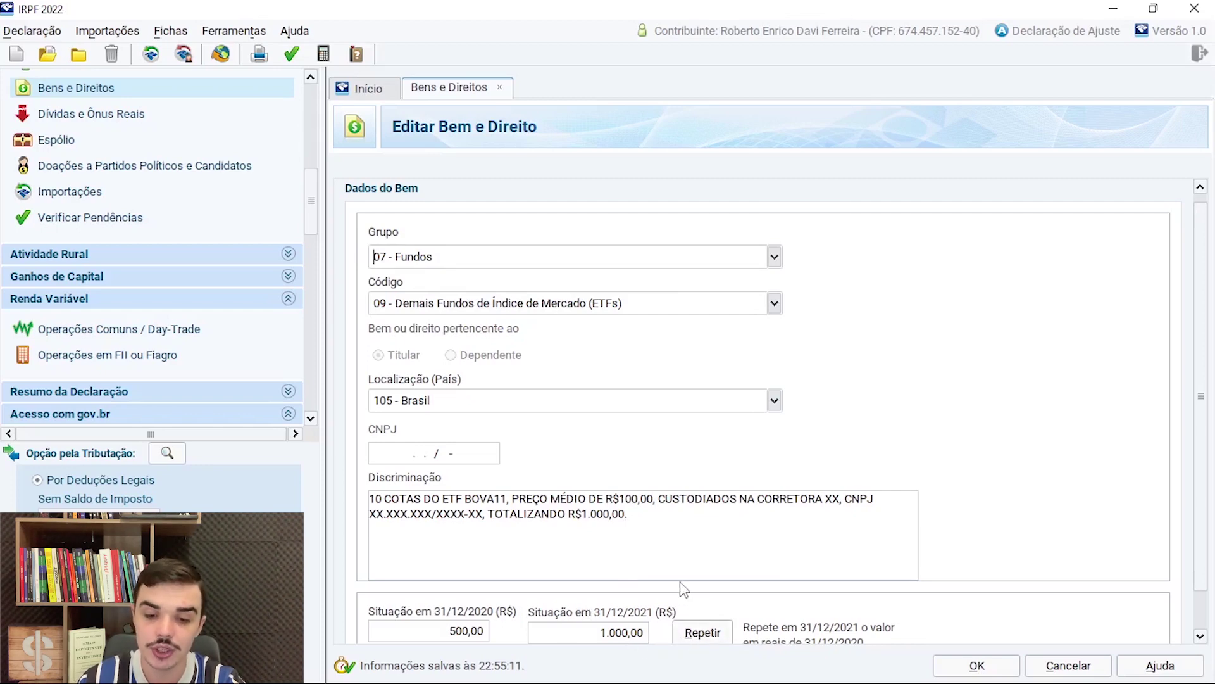
{"action": "mouse_move", "coordinate": [647, 636]}
{"action": "left_mouse_down"}
{"action": "mouse_move", "coordinate": [600, 635]}
{"action": "mouse_move", "coordinate": [659, 629]}
{"action": "left_mouse_up"}
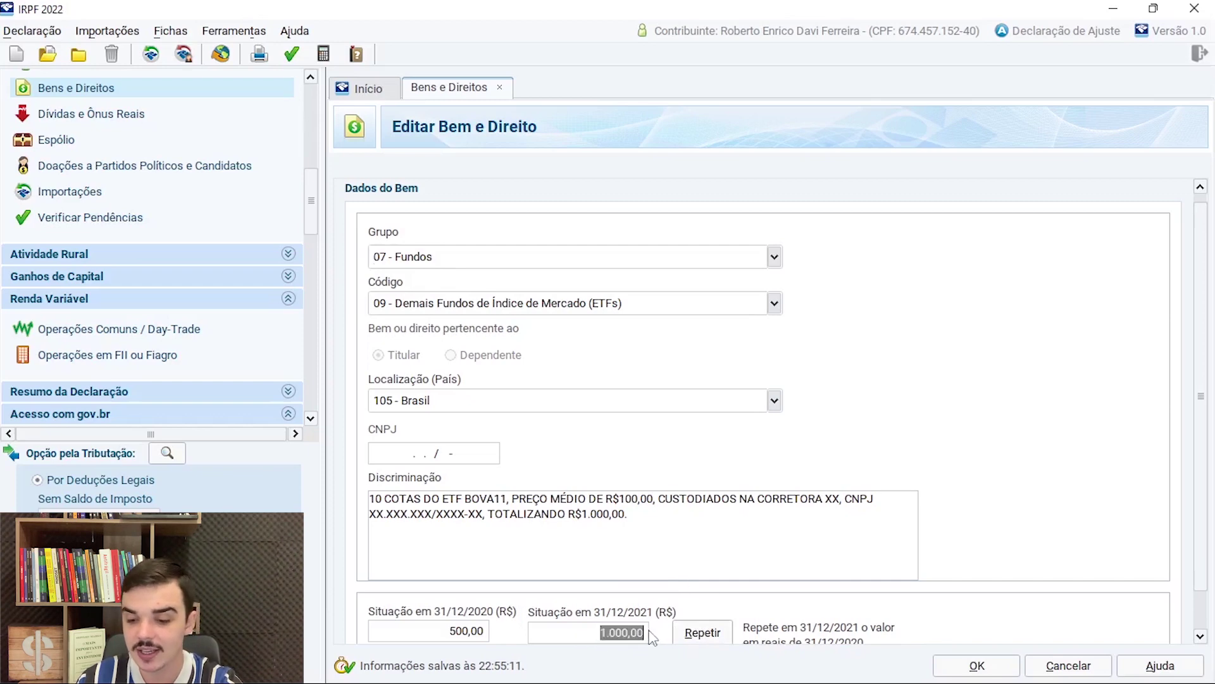
{"action": "key", "text": "BackSpace"}
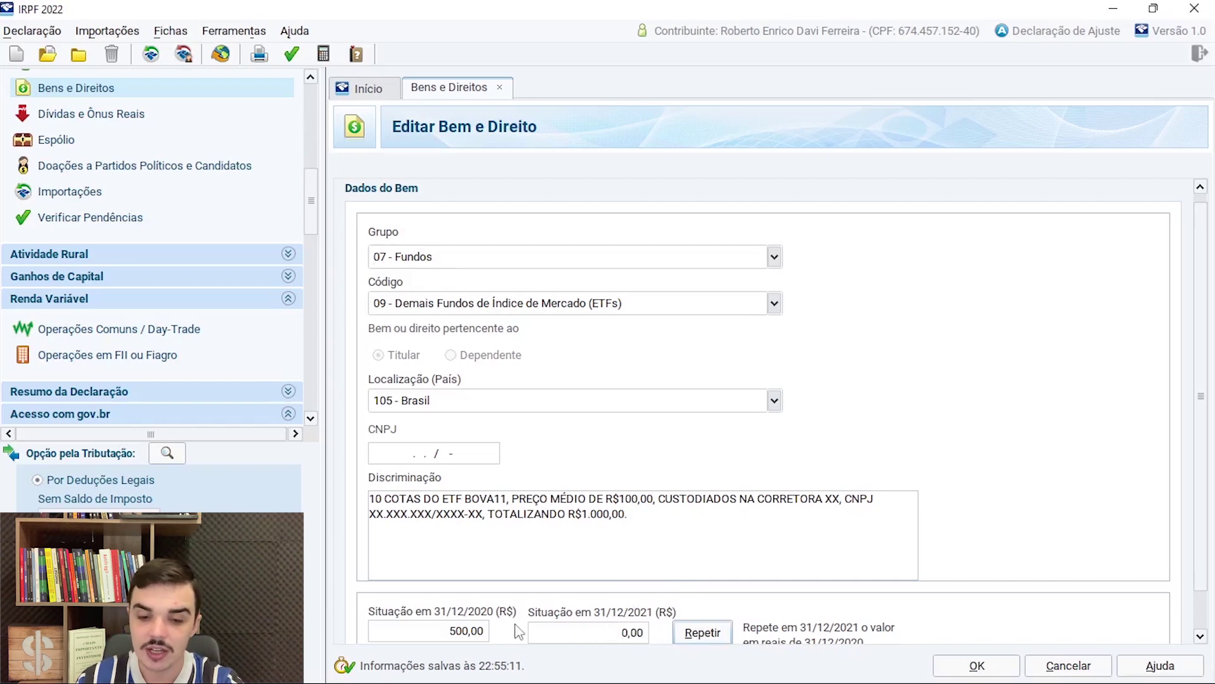
{"action": "left_click", "coordinate": [703, 631]}
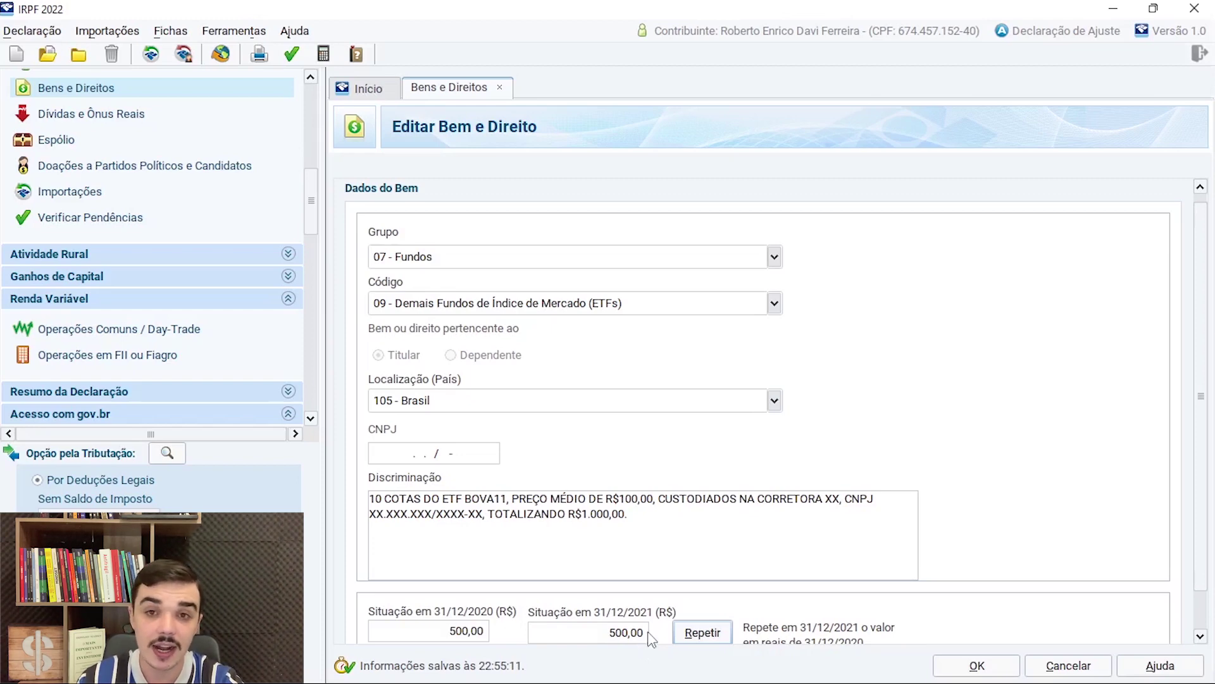
- Set the ETF's 31/12/2021 situation to R$ 1.000,00 and save the asset entry
{"action": "left_click", "coordinate": [602, 630]}
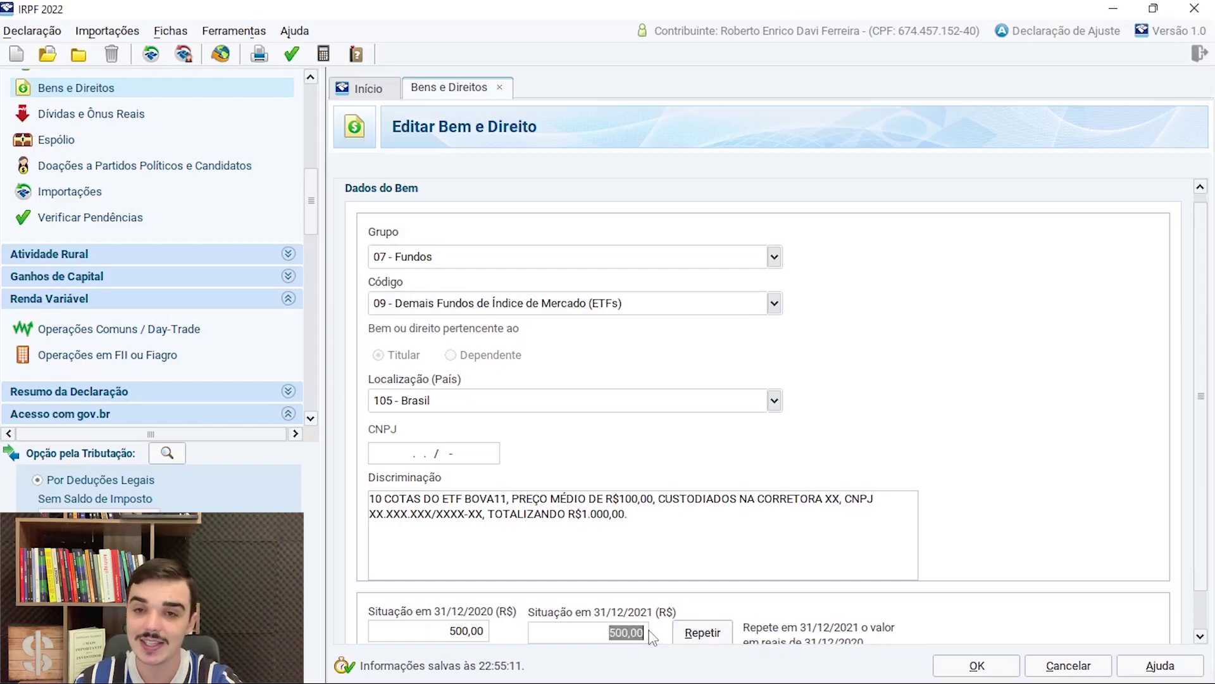
{"action": "type", "text": "1000"}
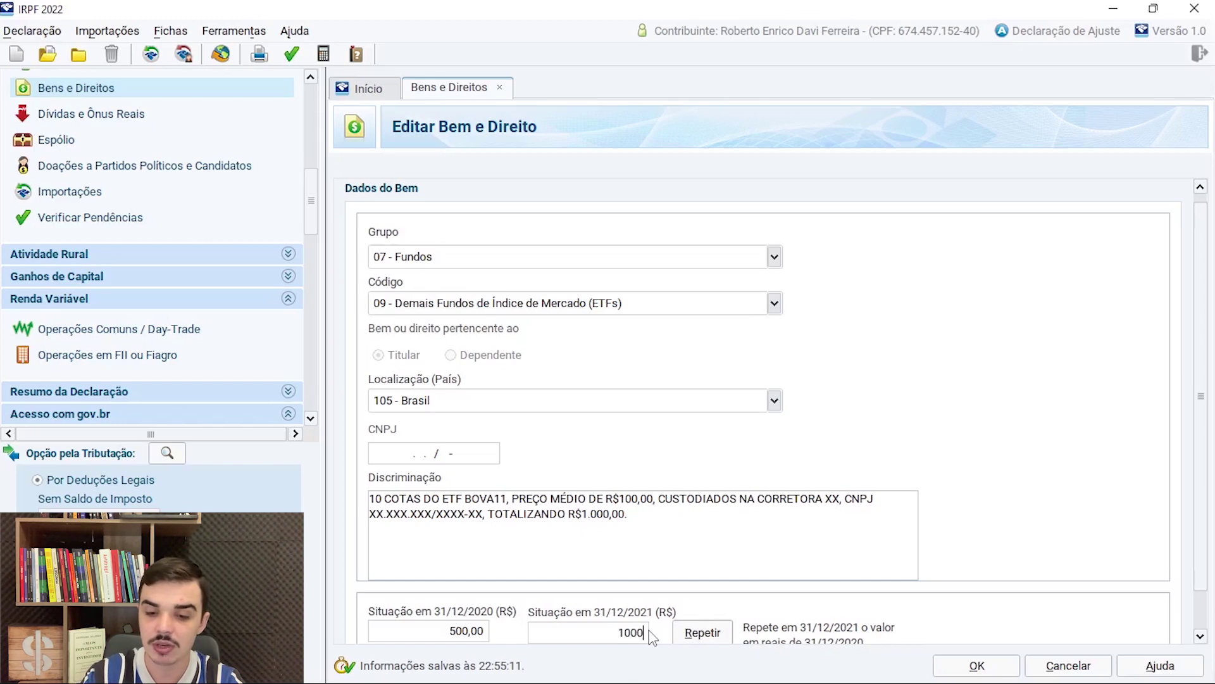
{"action": "key", "text": "Tab"}
{"action": "left_click", "coordinate": [1003, 665]}
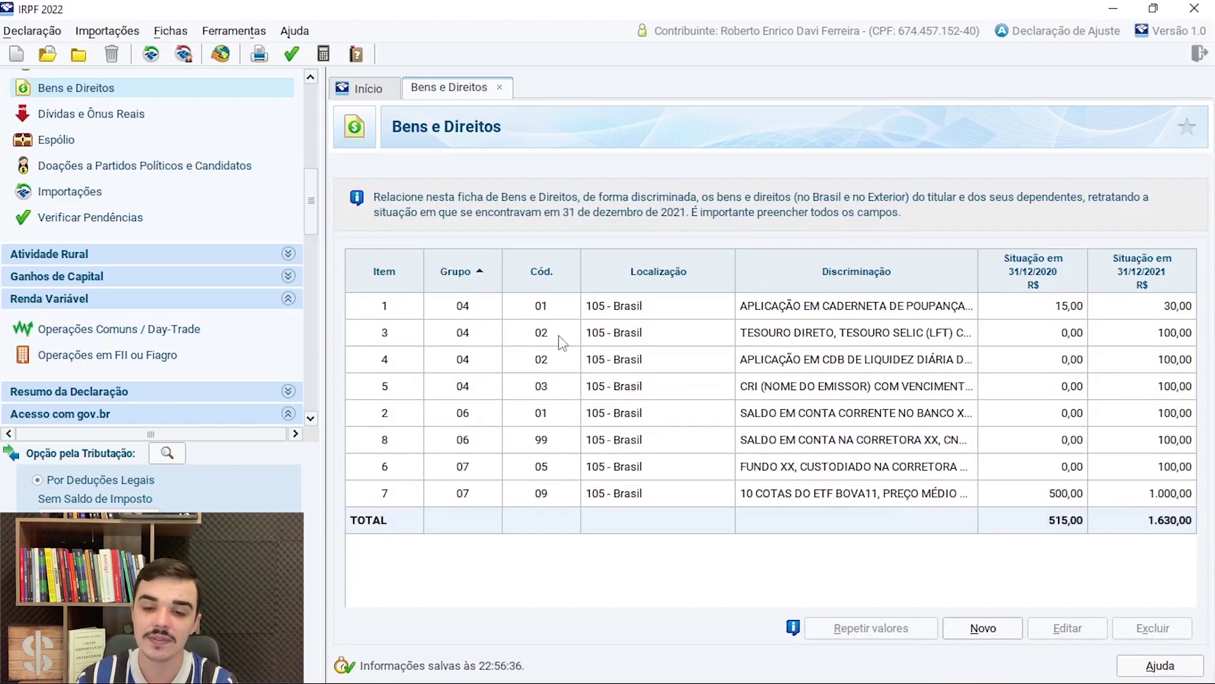
- In Operações Comuns / Day-Trade, enter a February common-operations result of 150,00 for Mercado à vista - ações
{"action": "mouse_move", "coordinate": [559, 337]}
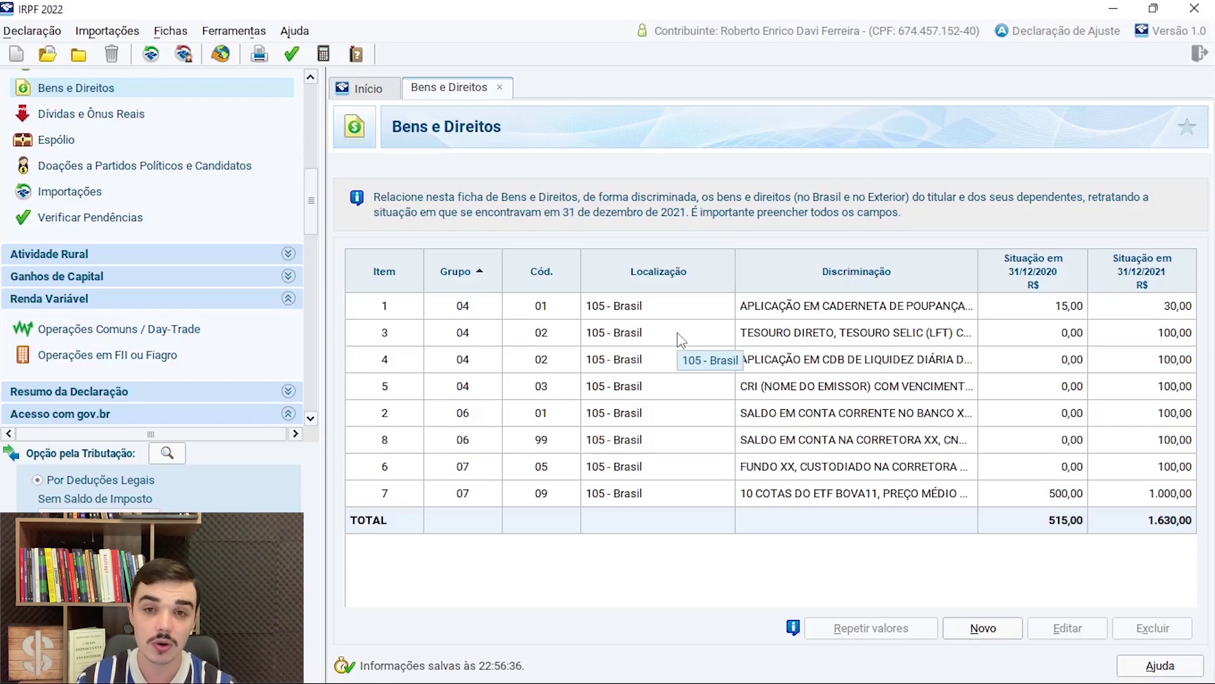
{"action": "left_click", "coordinate": [96, 335]}
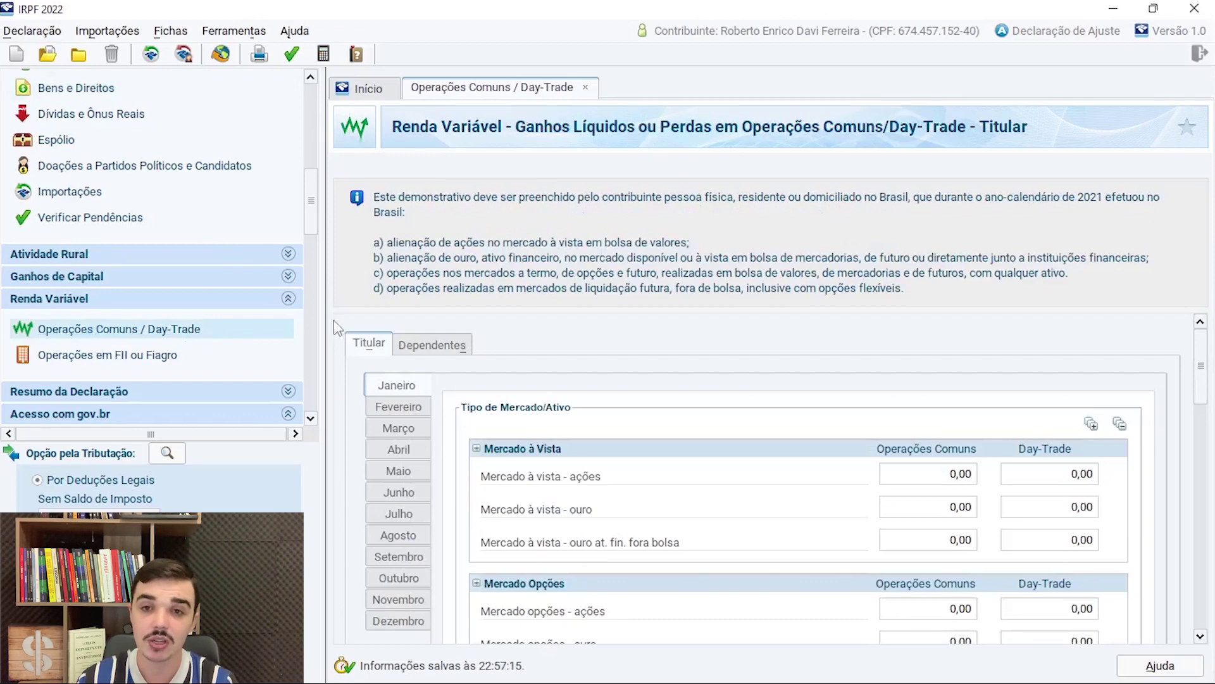
{"action": "scroll", "coordinate": [190, 190], "scroll_direction": "up", "scroll_amount": 5}
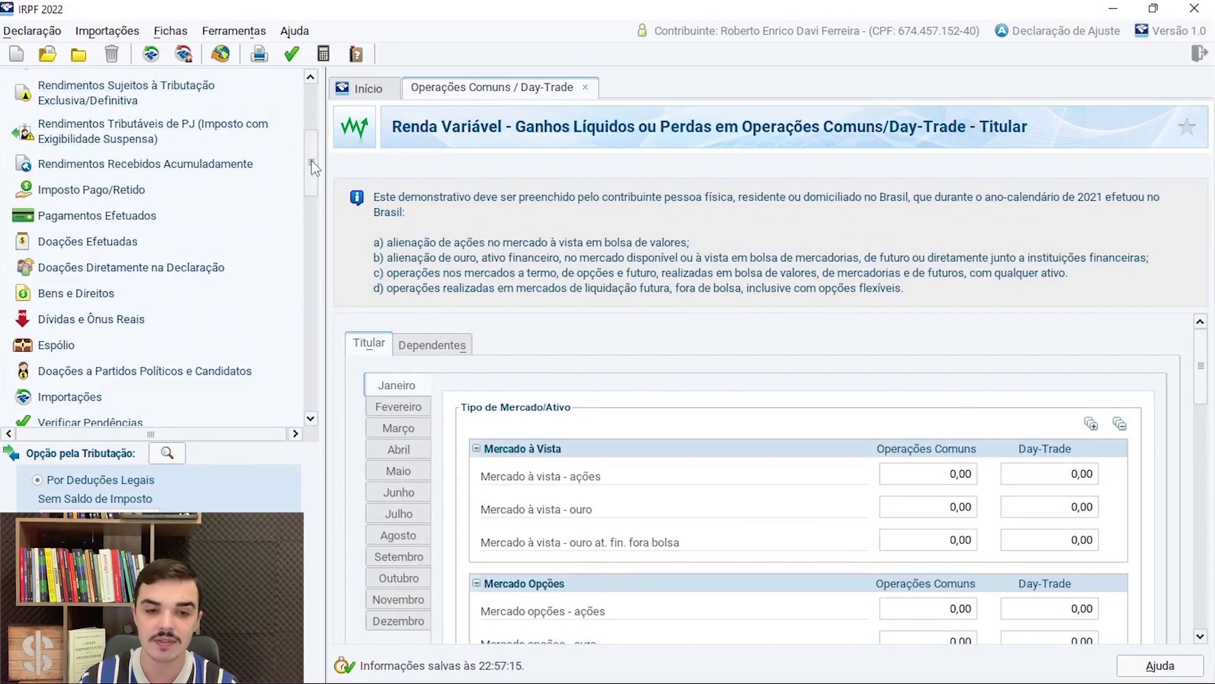
{"action": "scroll", "coordinate": [318, 231], "scroll_direction": "down", "scroll_amount": 6}
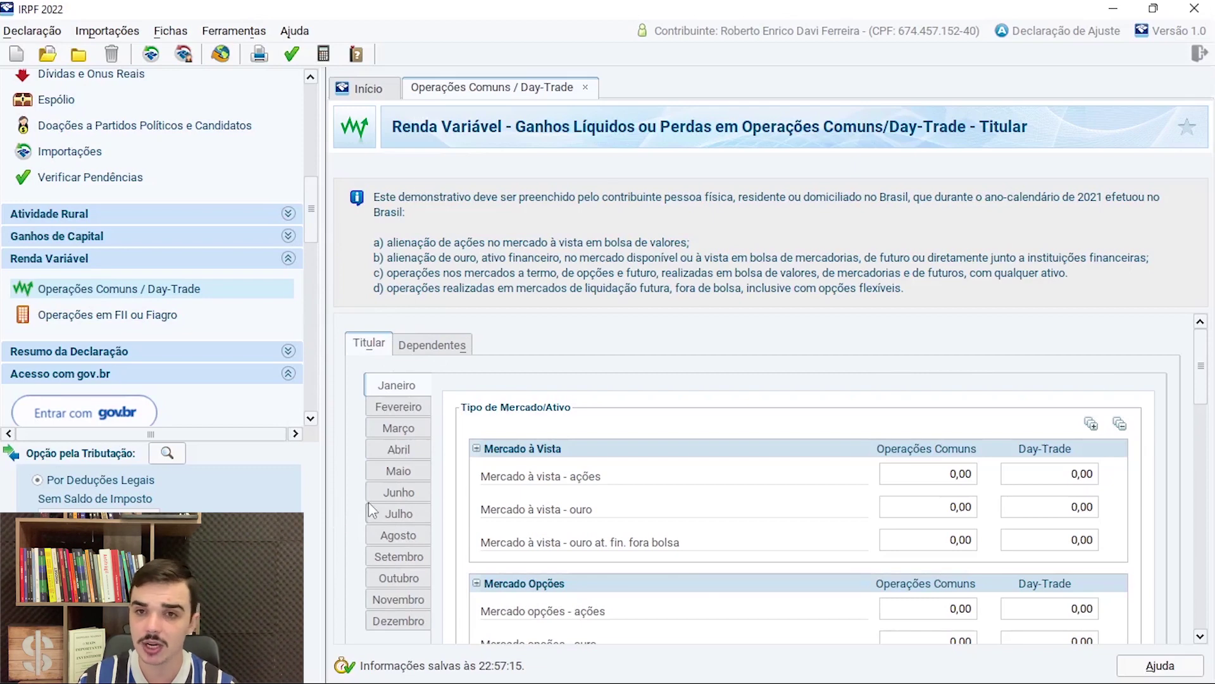
{"action": "left_click", "coordinate": [395, 408]}
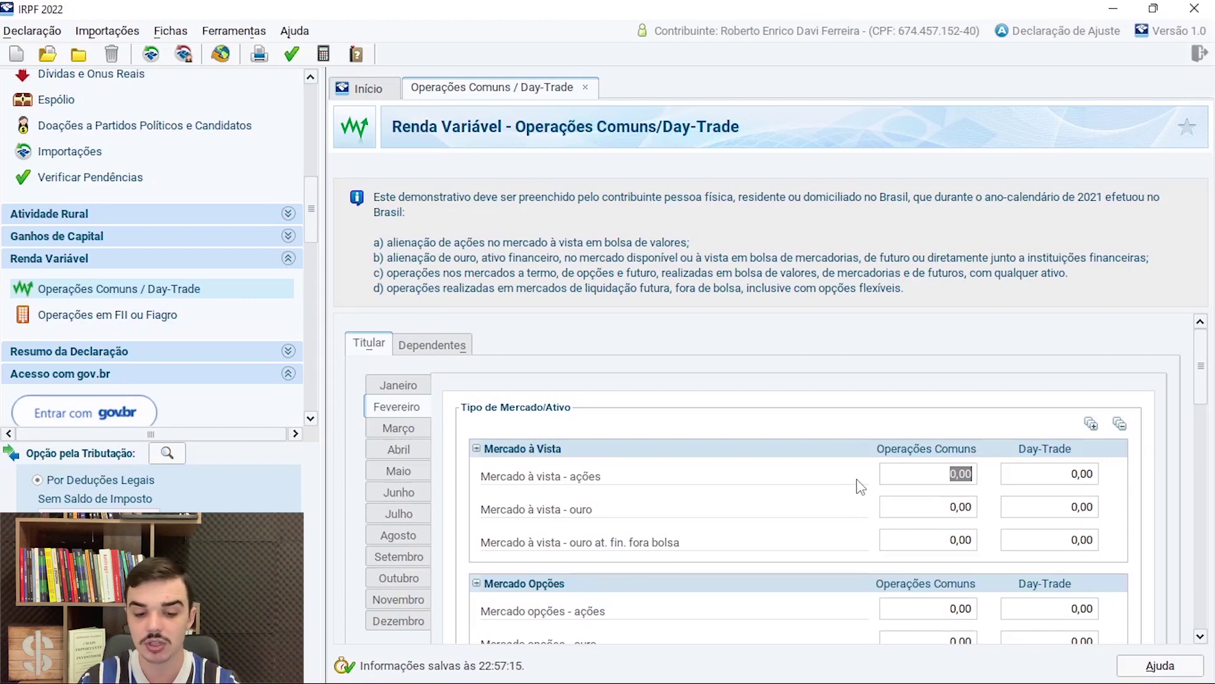
{"action": "type", "text": "150"}
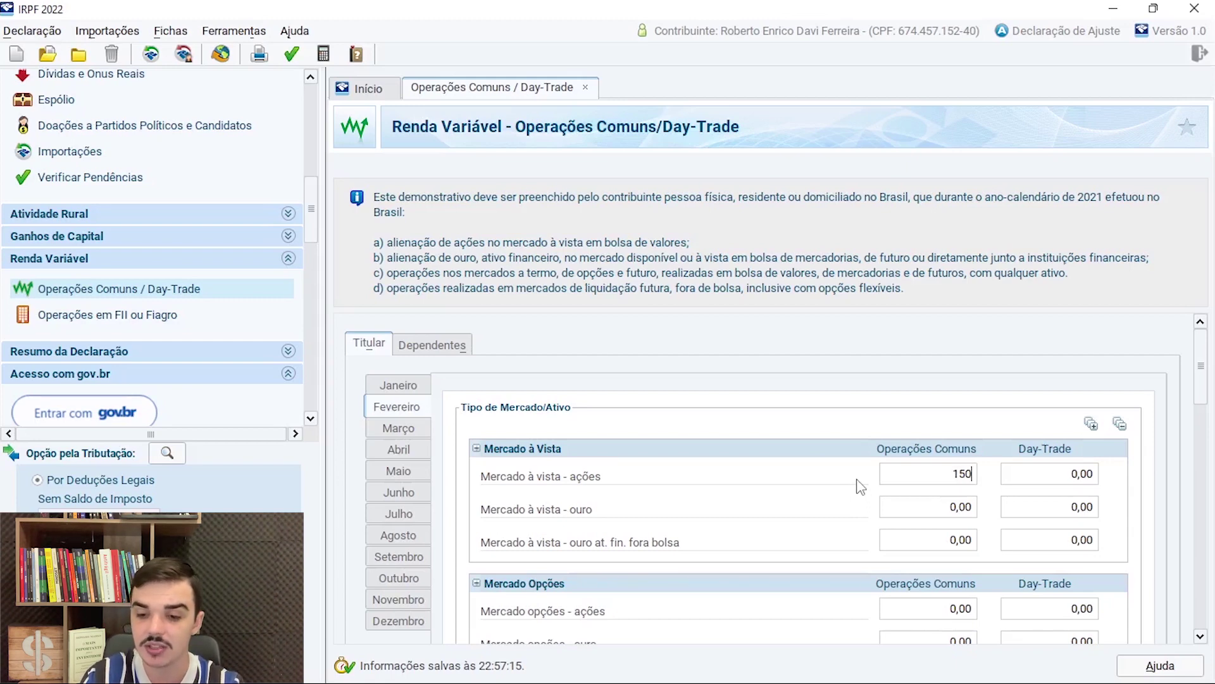
{"action": "key", "text": "Tab"}
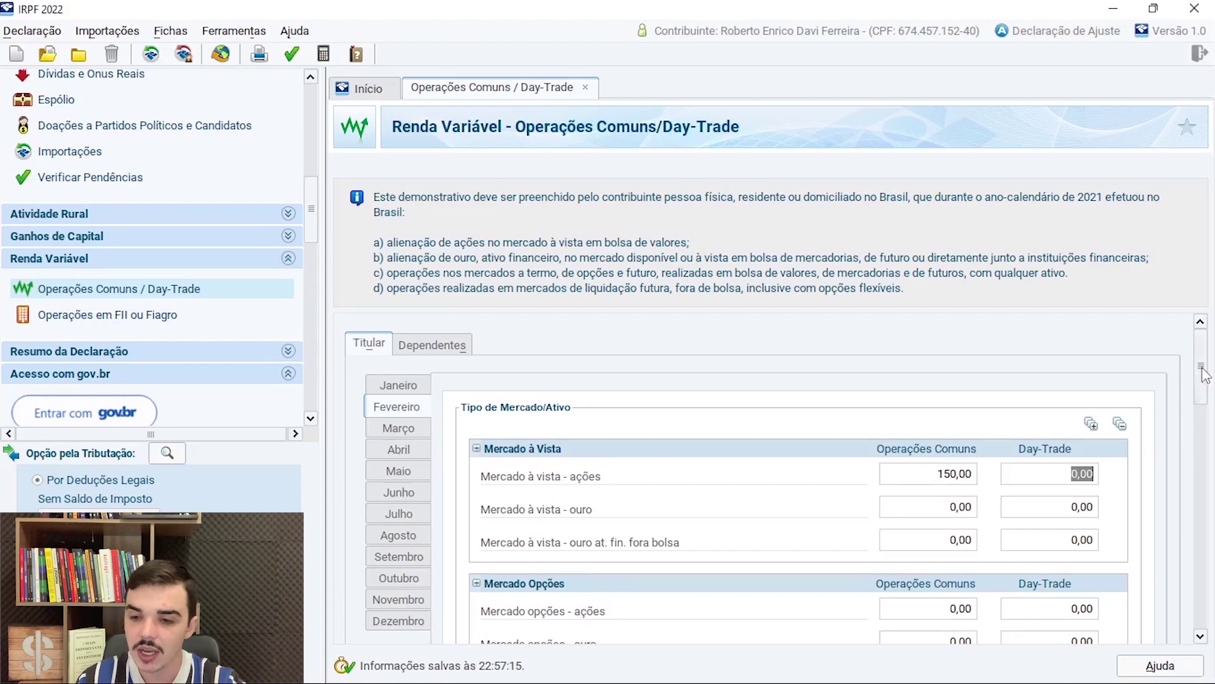
- Check February's tax due and set IR fonte (Lei nº 11.033/2004) no mês to 0,05 in the monthly consolidation
{"action": "left_click_drag", "start_coordinate": [1201, 376], "coordinate": [1209, 531]}
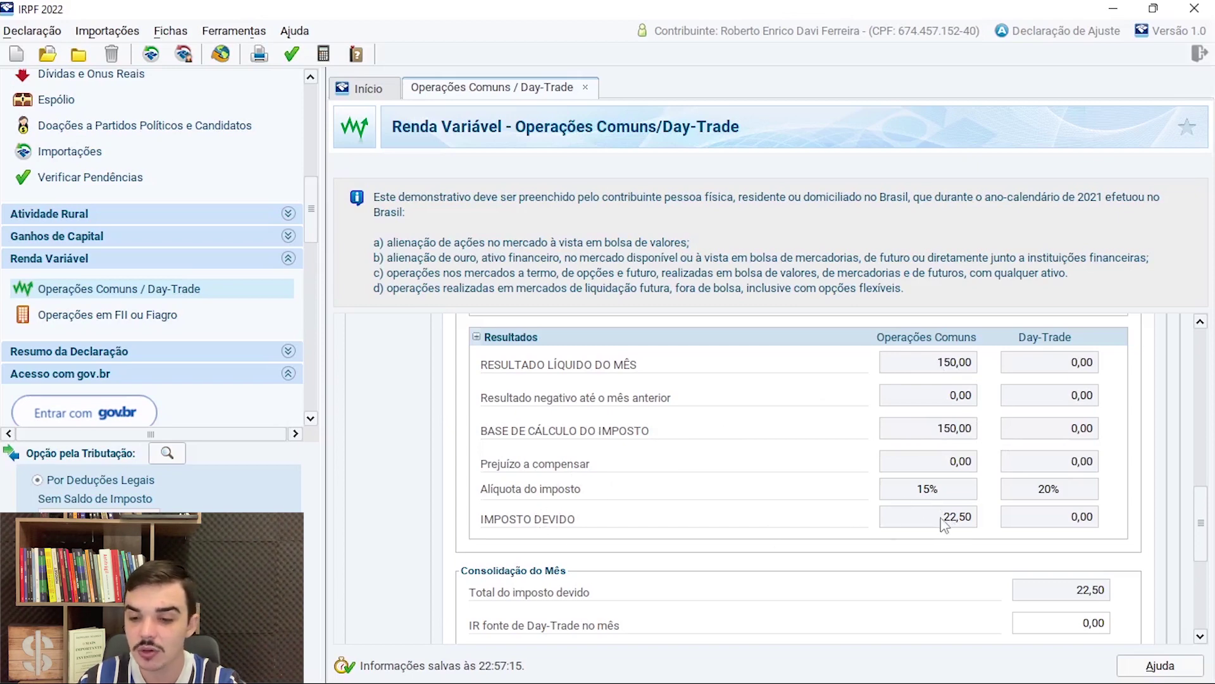
{"action": "left_click_drag", "start_coordinate": [941, 521], "coordinate": [981, 522]}
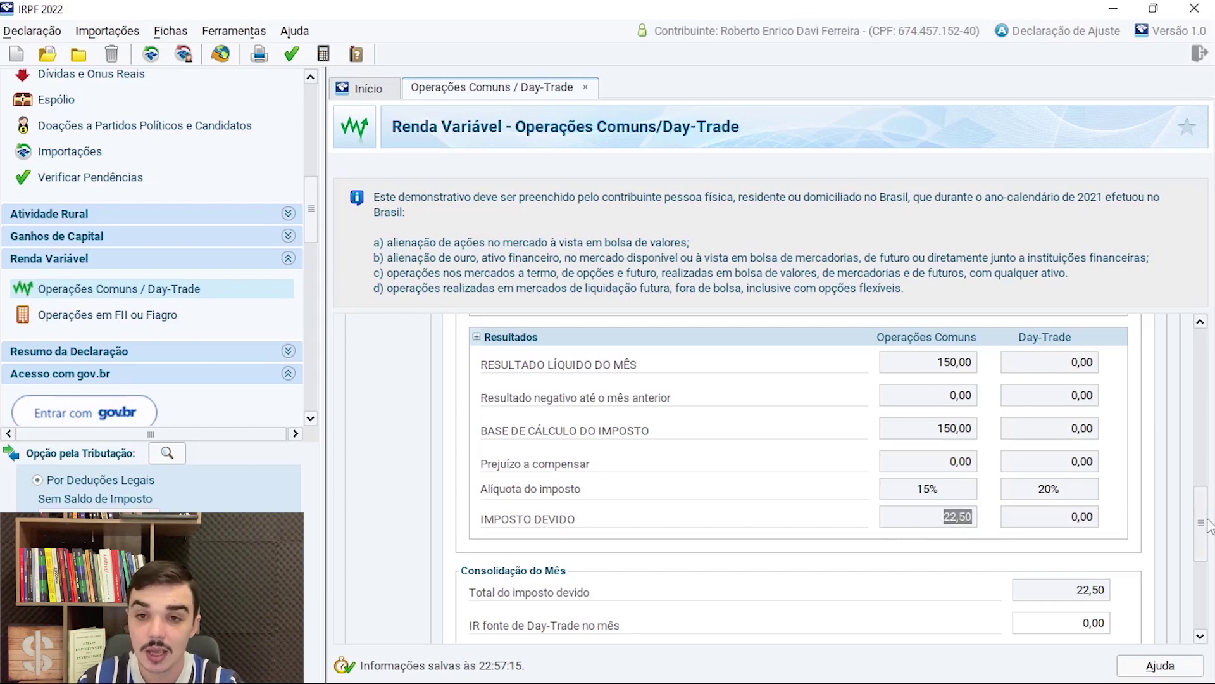
{"action": "left_click_drag", "start_coordinate": [1209, 525], "coordinate": [1203, 362]}
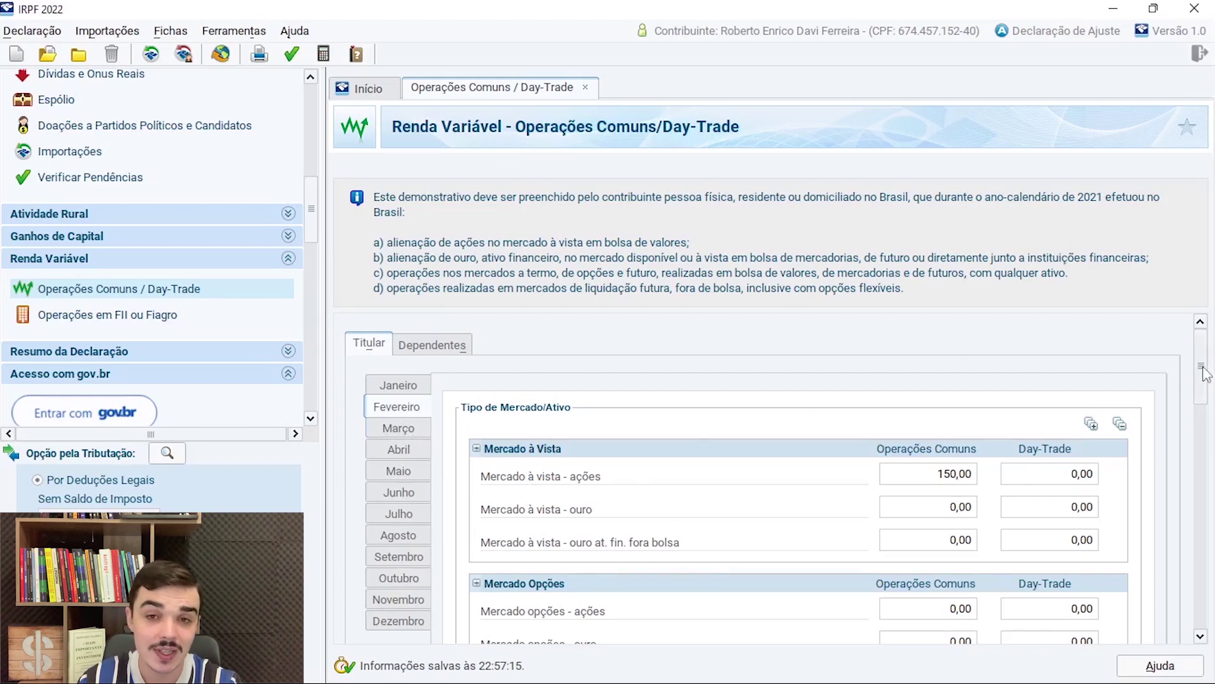
{"action": "left_click_drag", "start_coordinate": [1205, 373], "coordinate": [1202, 532]}
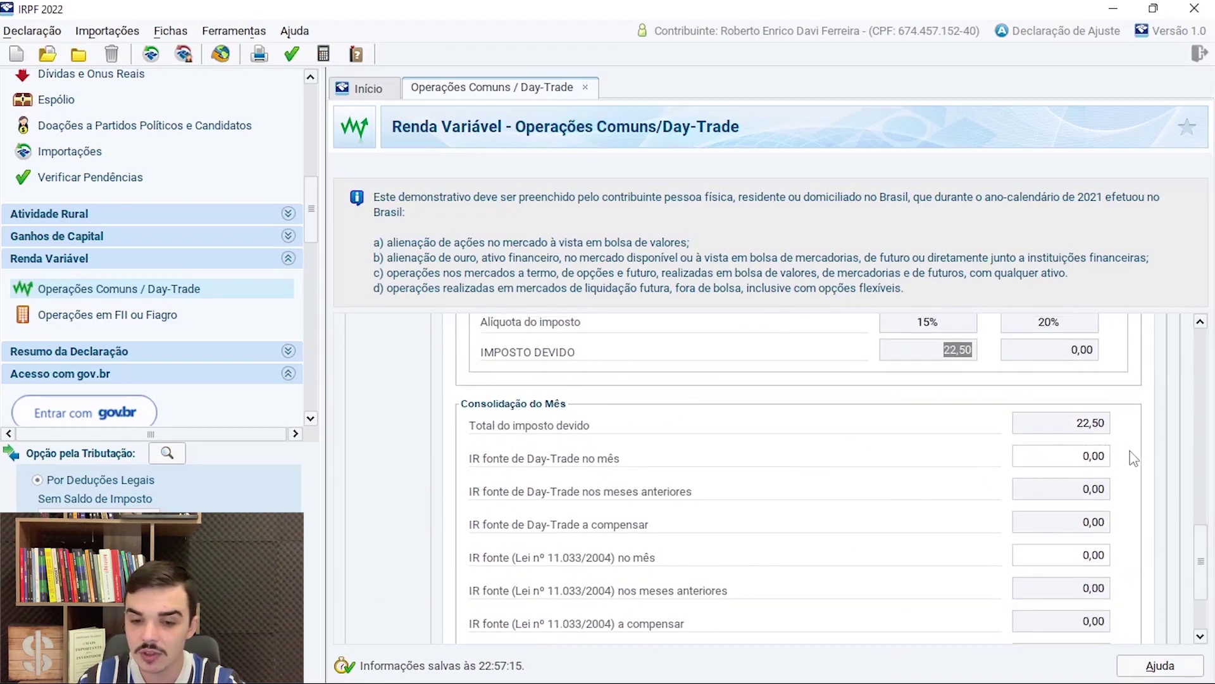
{"action": "scroll", "coordinate": [1201, 552], "scroll_direction": "down", "scroll_amount": 3}
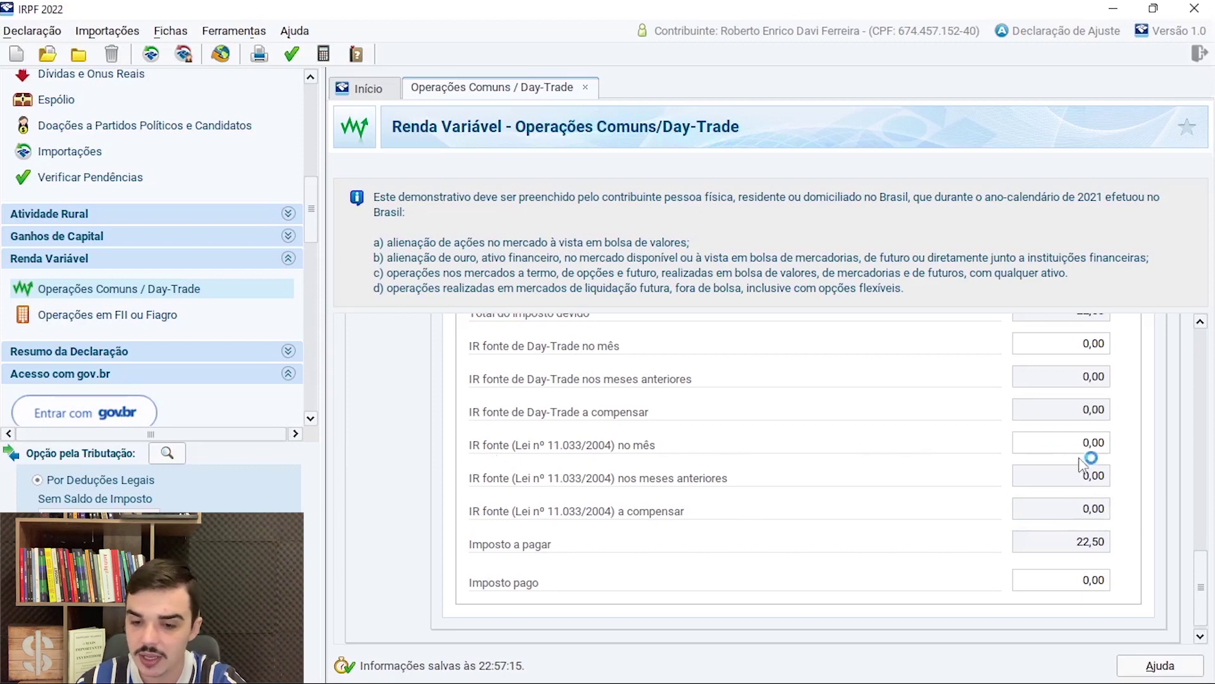
{"action": "left_click", "coordinate": [1095, 445]}
{"action": "type", "text": "0,05"}
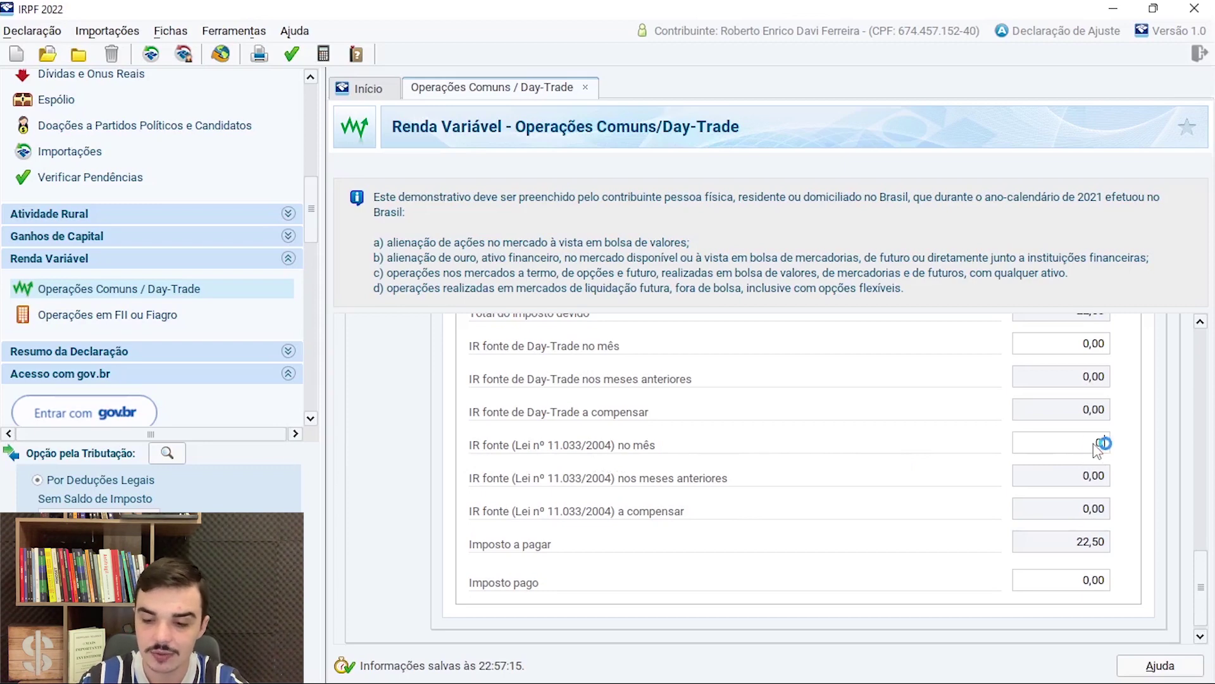
{"action": "key", "text": "Tab"}
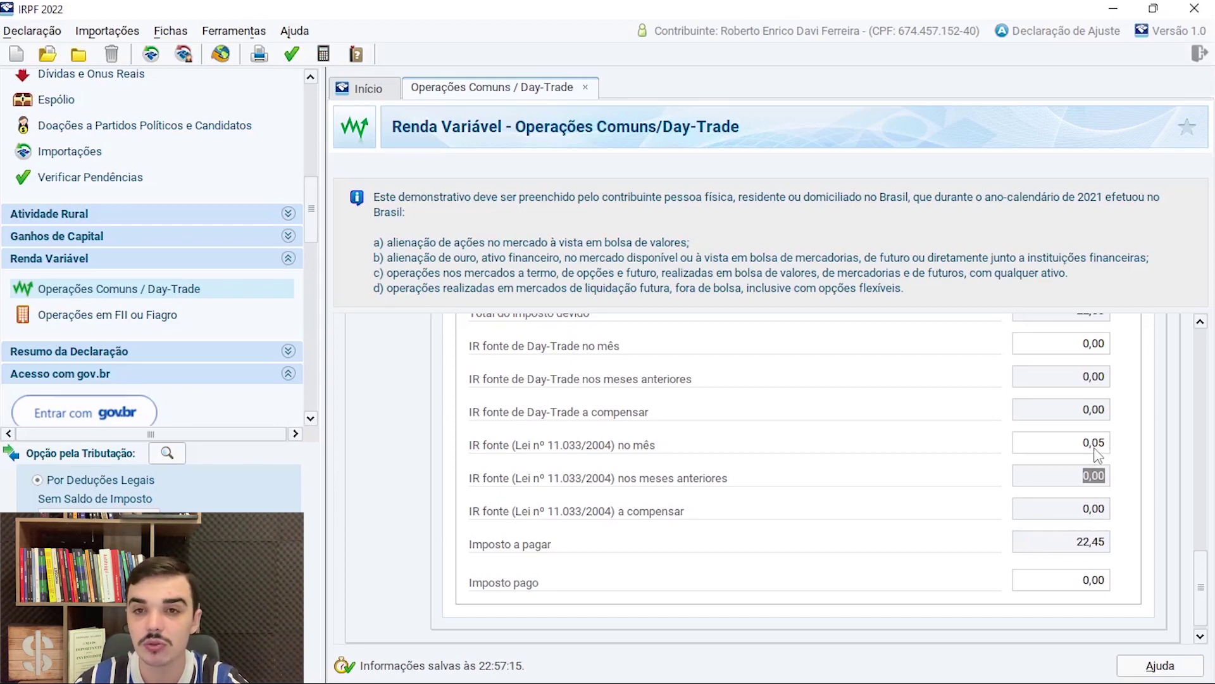
- Set Imposto pago to 22,50 in February's monthly consolidation and select the entered amount
{"action": "left_click", "coordinate": [1093, 584]}
{"action": "type", "text": "22,50"}
{"action": "key", "text": "Tab"}
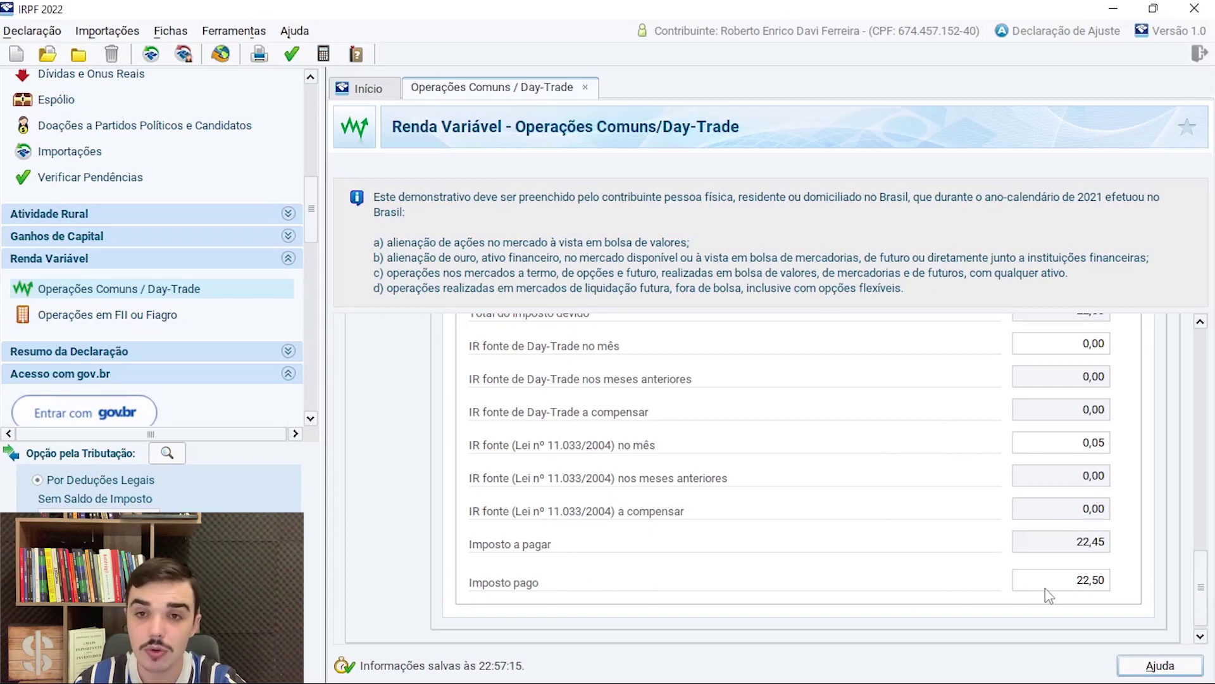
{"action": "left_click", "coordinate": [1084, 581]}
{"action": "left_click_drag", "start_coordinate": [1090, 585], "coordinate": [1109, 586]}
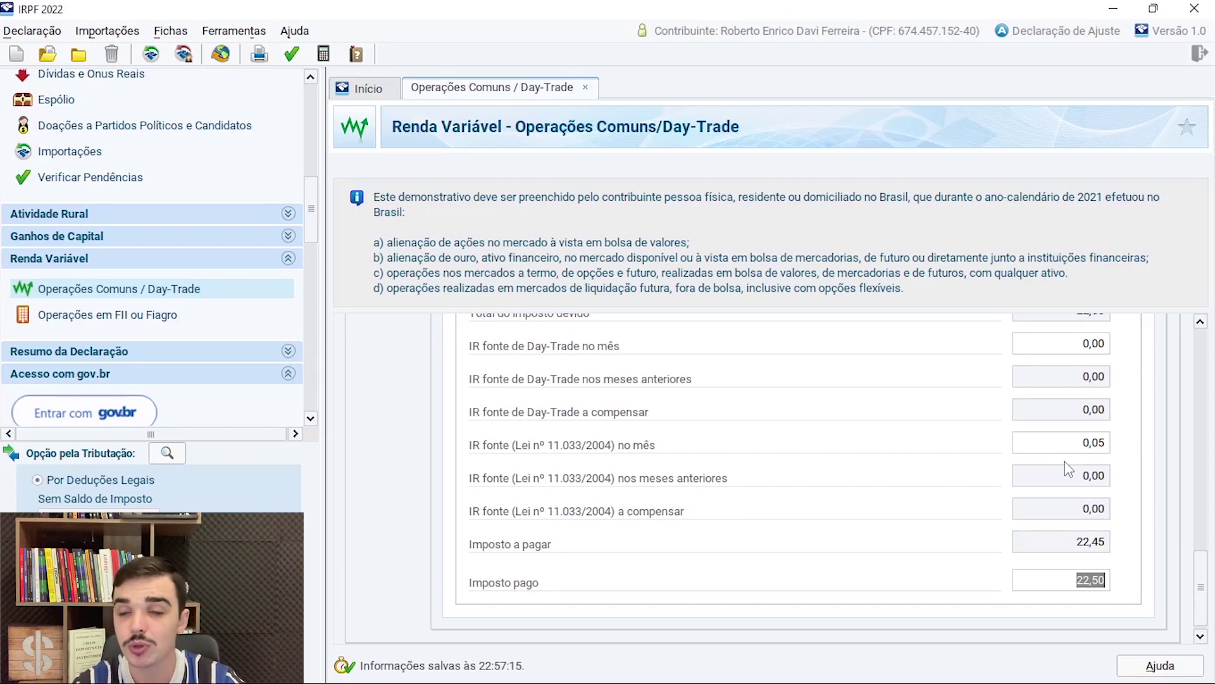
- Enter a June common-operations result of -100,00 for Mercado à vista - ações and check that month's tax base and loss to offset
{"action": "scroll", "coordinate": [1069, 469], "scroll_direction": "up", "scroll_amount": 10}
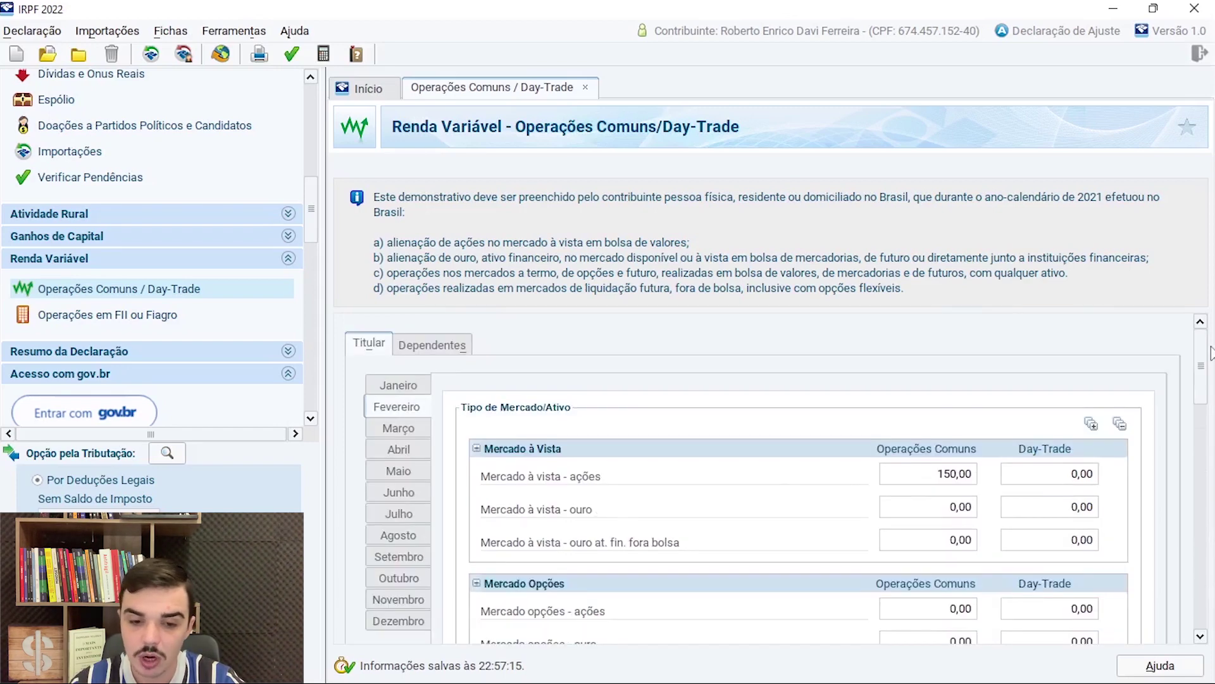
{"action": "left_click", "coordinate": [399, 494]}
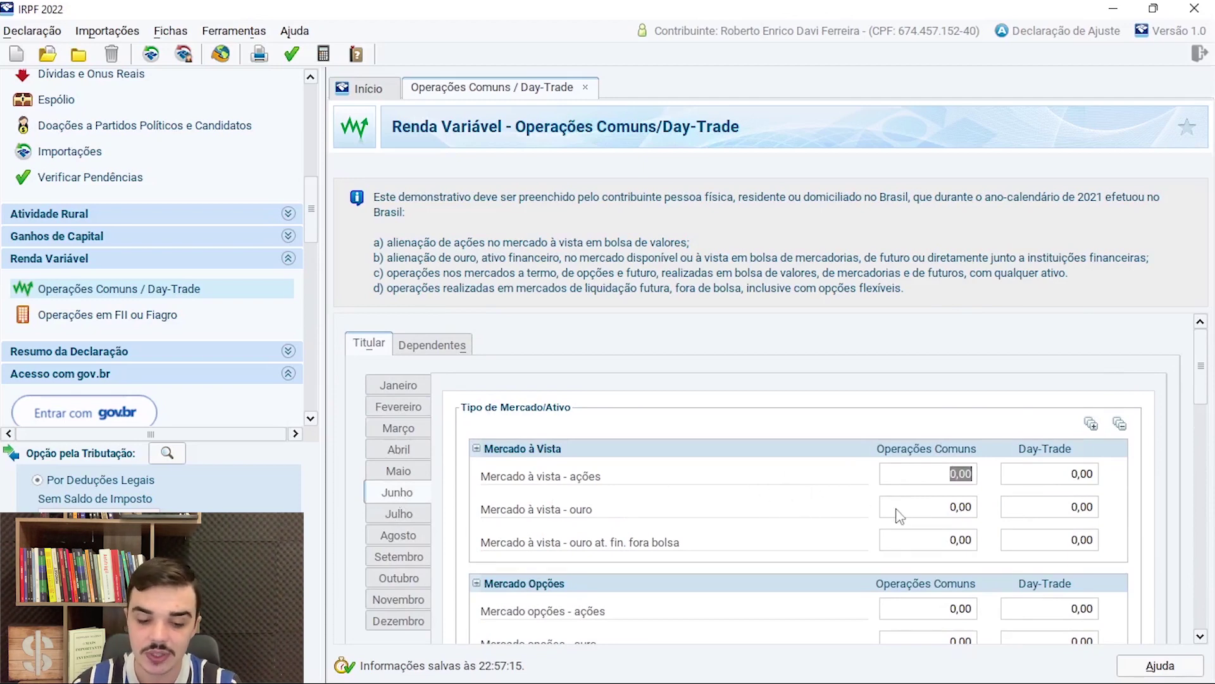
{"action": "type", "text": "-100"}
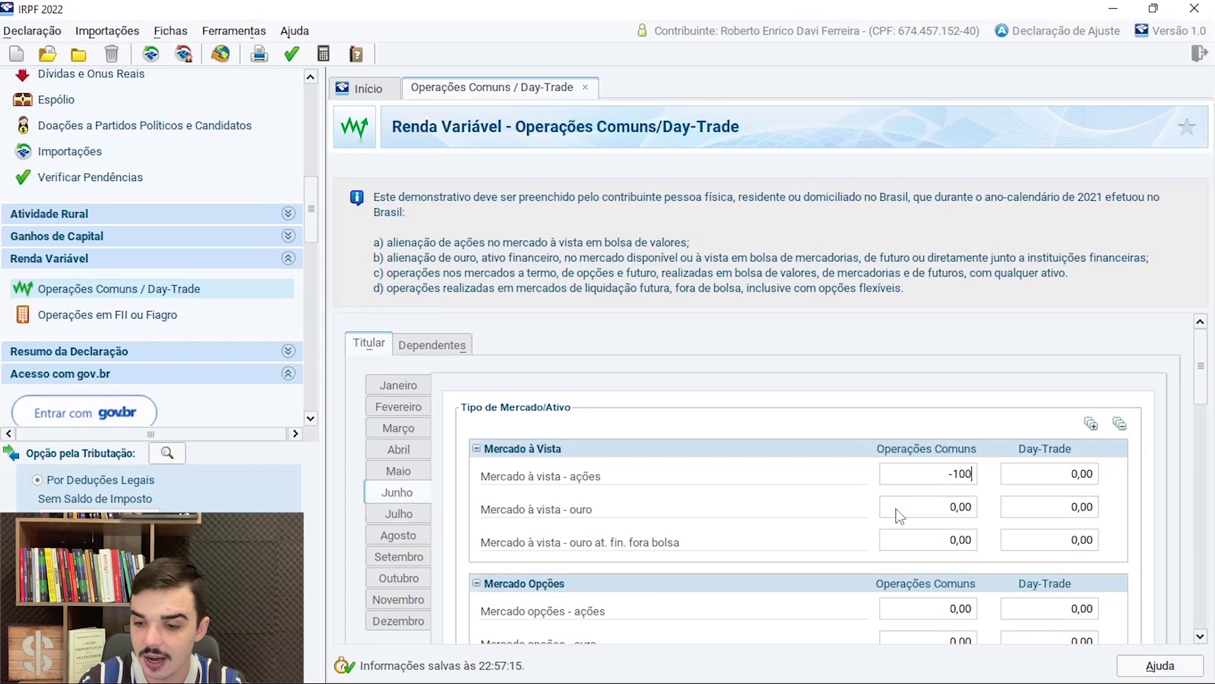
{"action": "key", "text": "Tab"}
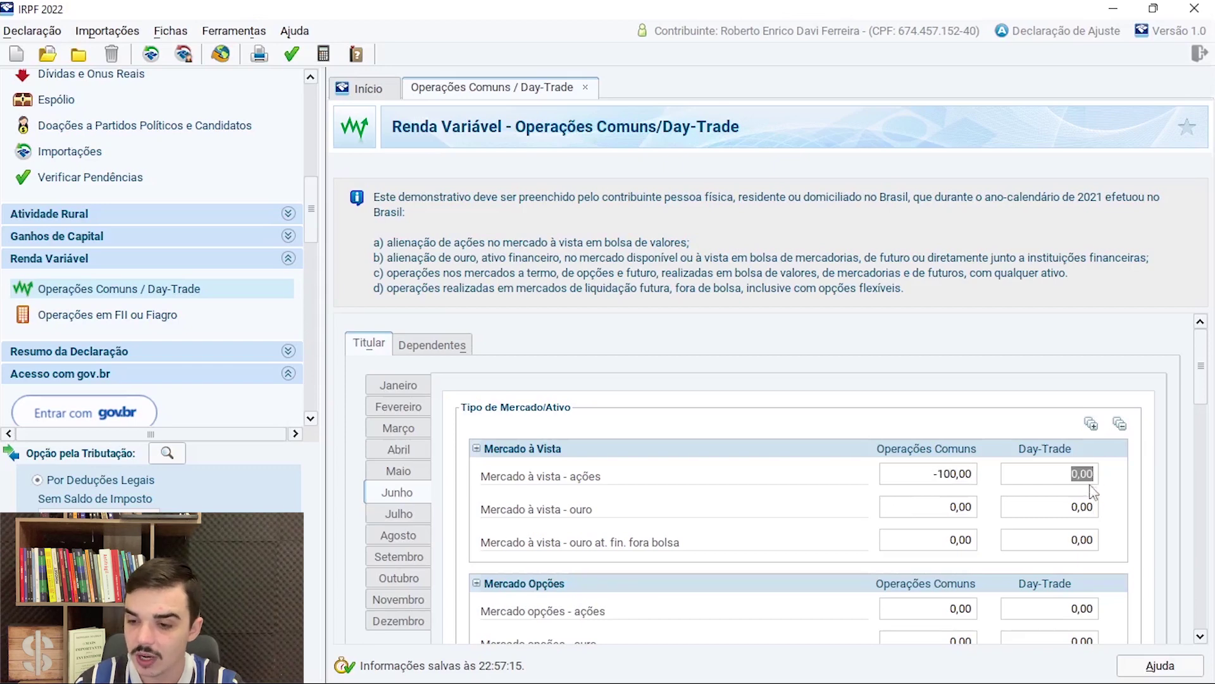
{"action": "left_click_drag", "start_coordinate": [1201, 394], "coordinate": [1201, 519]}
{"action": "scroll", "coordinate": [519, 496], "scroll_direction": "down", "scroll_amount": 3}
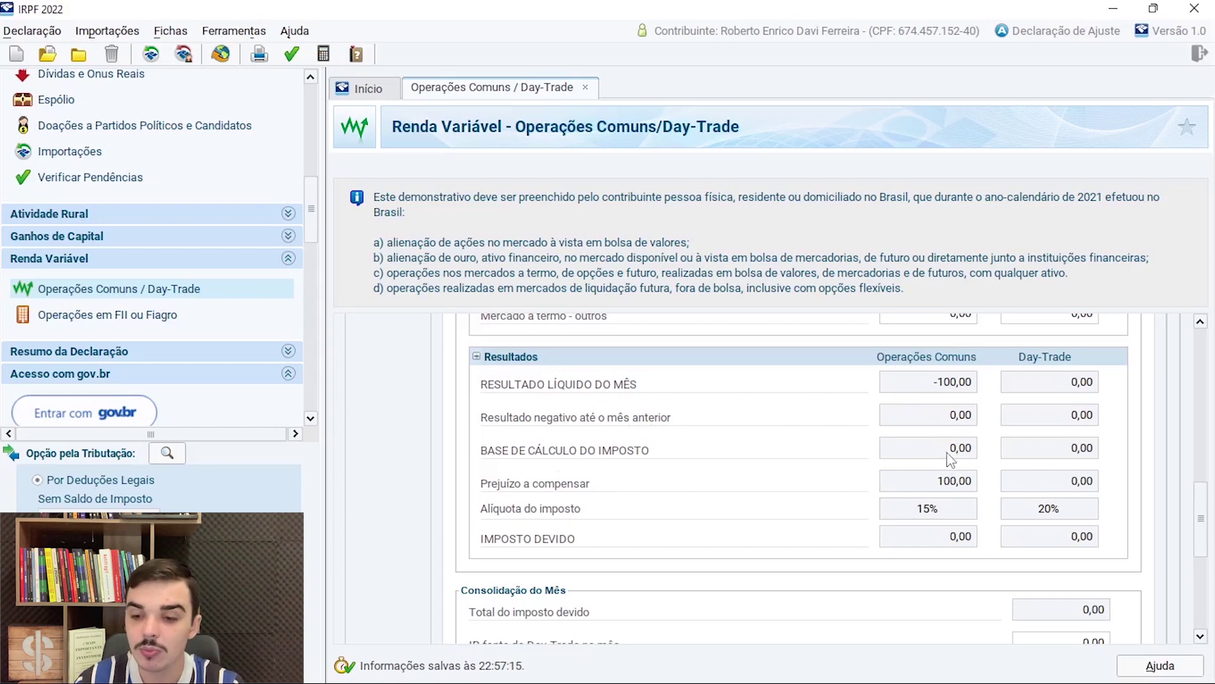
{"action": "left_click_drag", "start_coordinate": [950, 450], "coordinate": [993, 460]}
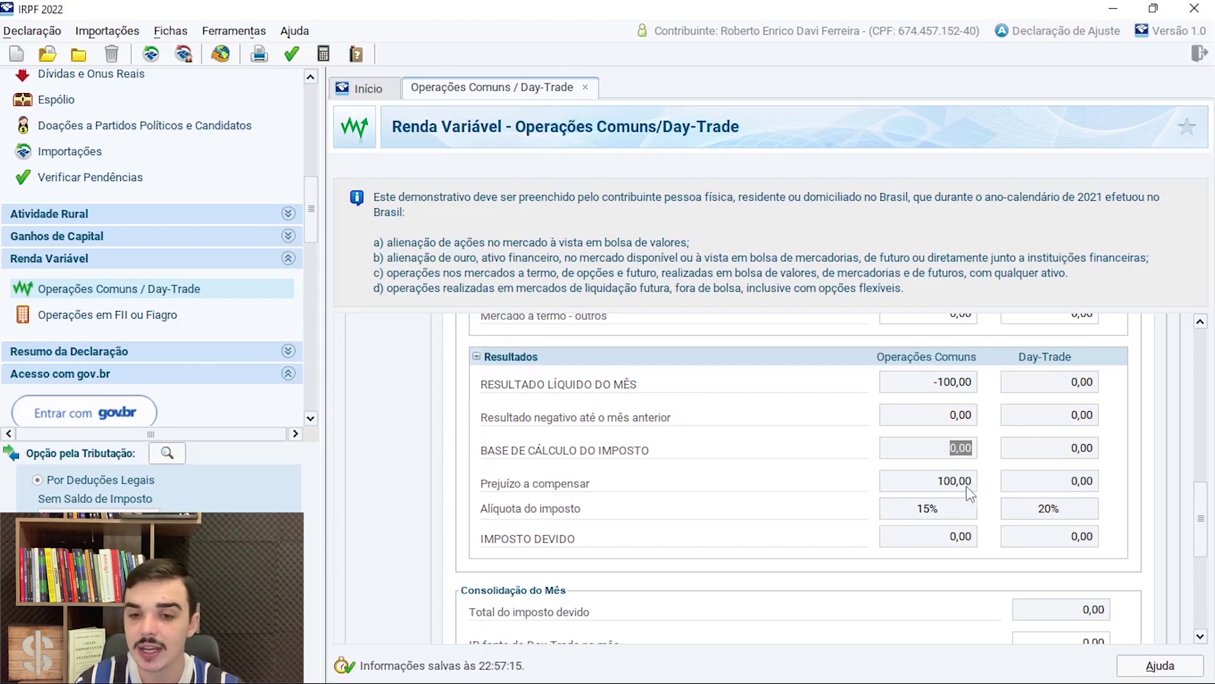
- Enter a November common-operations result of 300,00 for Mercado à vista - ações and check that month's loss offset and tax due
{"action": "left_click_drag", "start_coordinate": [1201, 526], "coordinate": [1200, 403]}
{"action": "left_click", "coordinate": [399, 444]}
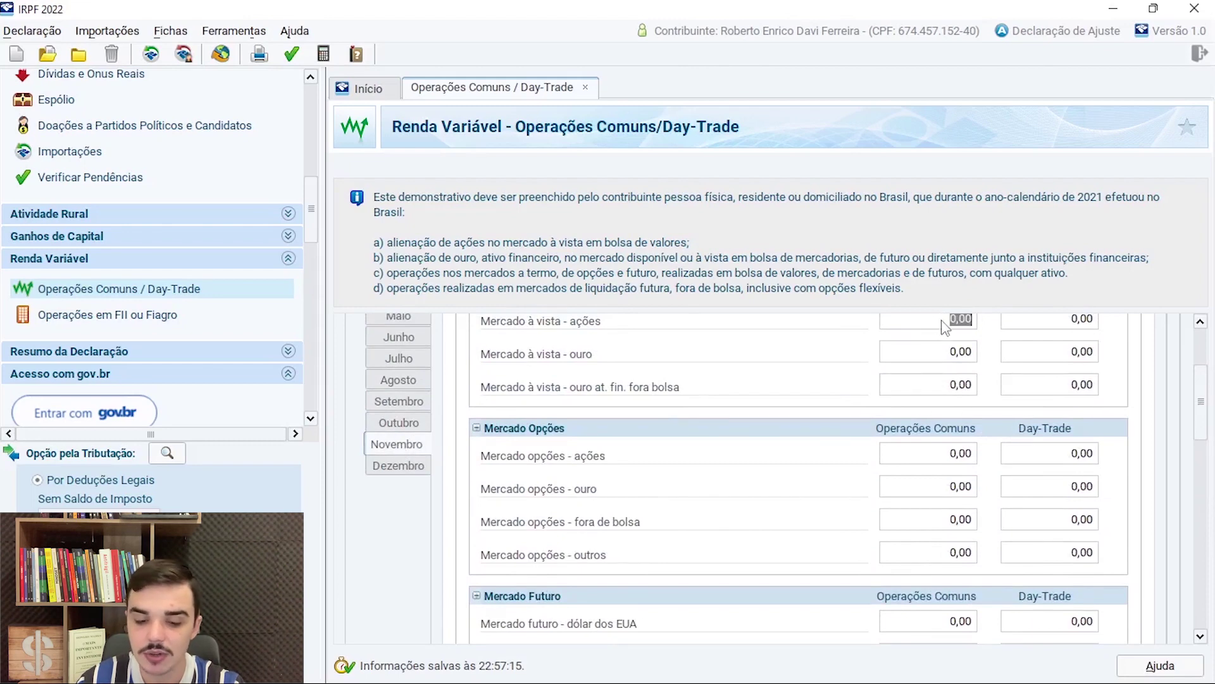
{"action": "type", "text": "100"}
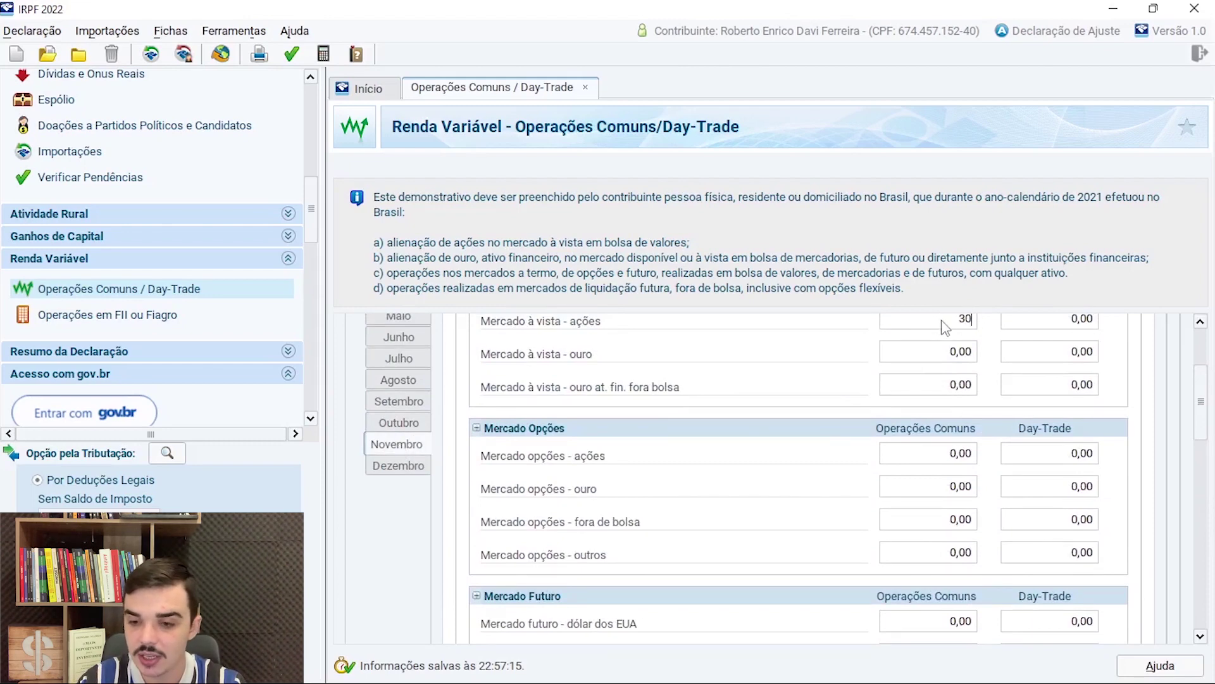
{"action": "key", "text": "Tab"}
{"action": "scroll", "coordinate": [1206, 417], "scroll_direction": "down", "scroll_amount": 1}
{"action": "scroll", "coordinate": [1206, 421], "scroll_direction": "down", "scroll_amount": 8}
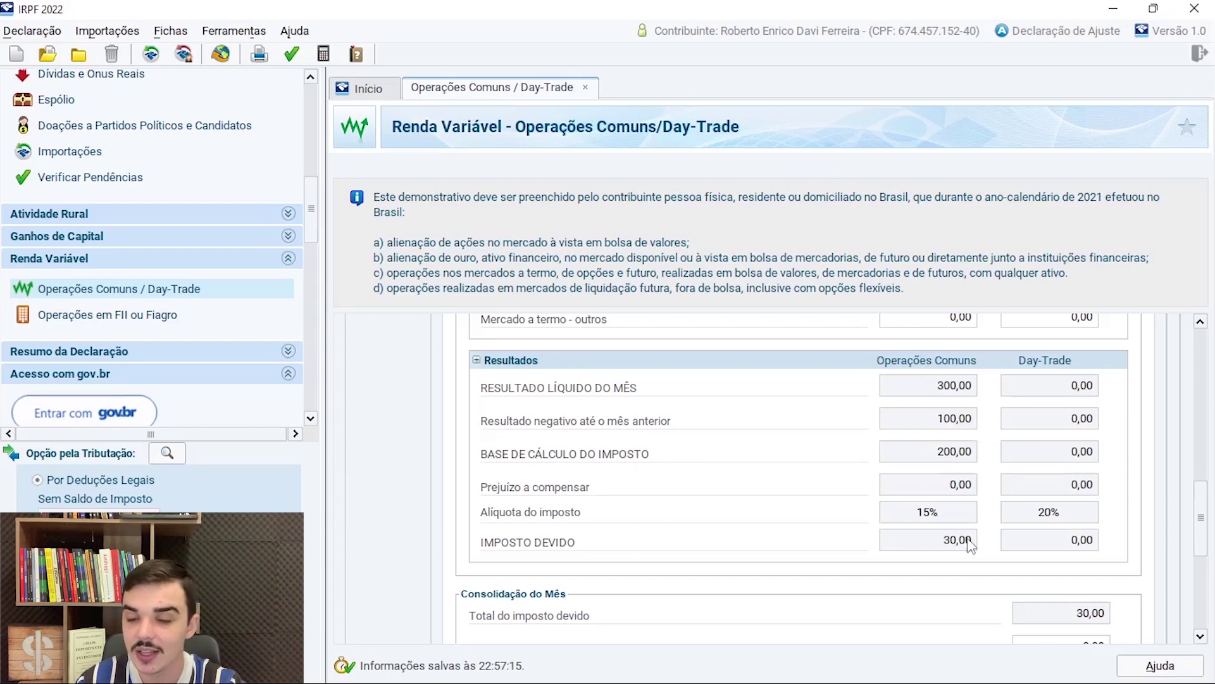
- Review November's monthly consolidation, opening the IR fonte (Lei nº 11.033/2004) no mês and Imposto pago fields for editing
{"action": "scroll", "coordinate": [570, 516], "scroll_direction": "down", "scroll_amount": 3}
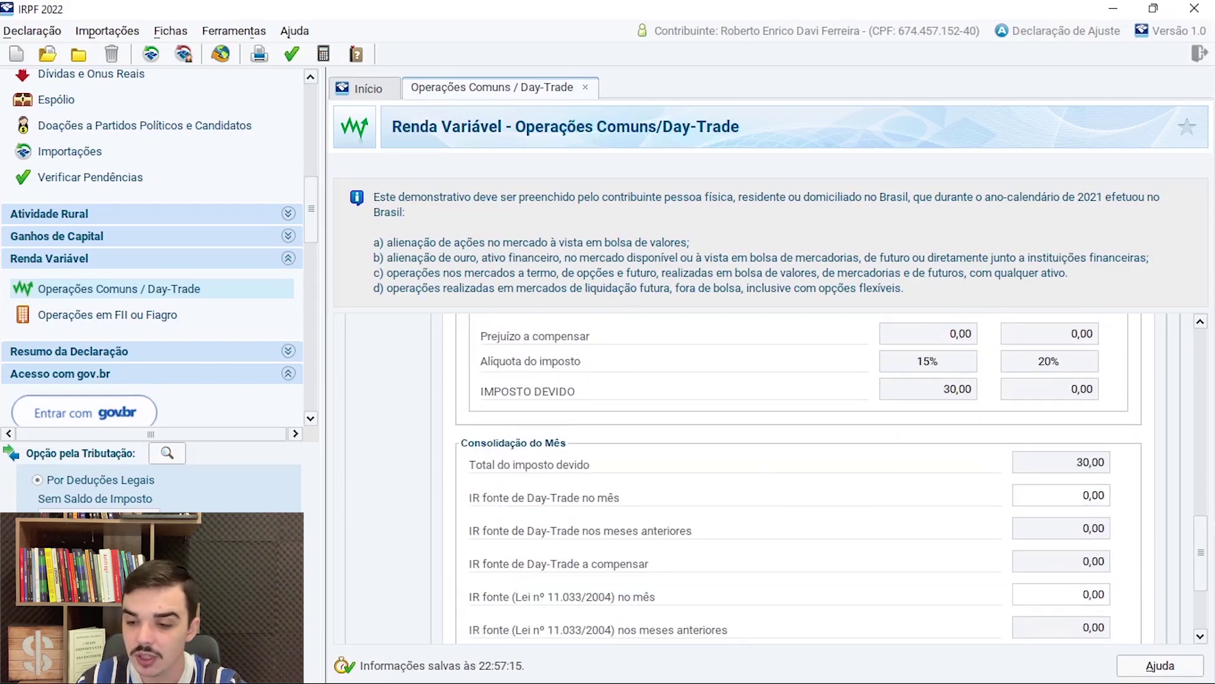
{"action": "scroll", "coordinate": [1123, 518], "scroll_direction": "down", "scroll_amount": 2}
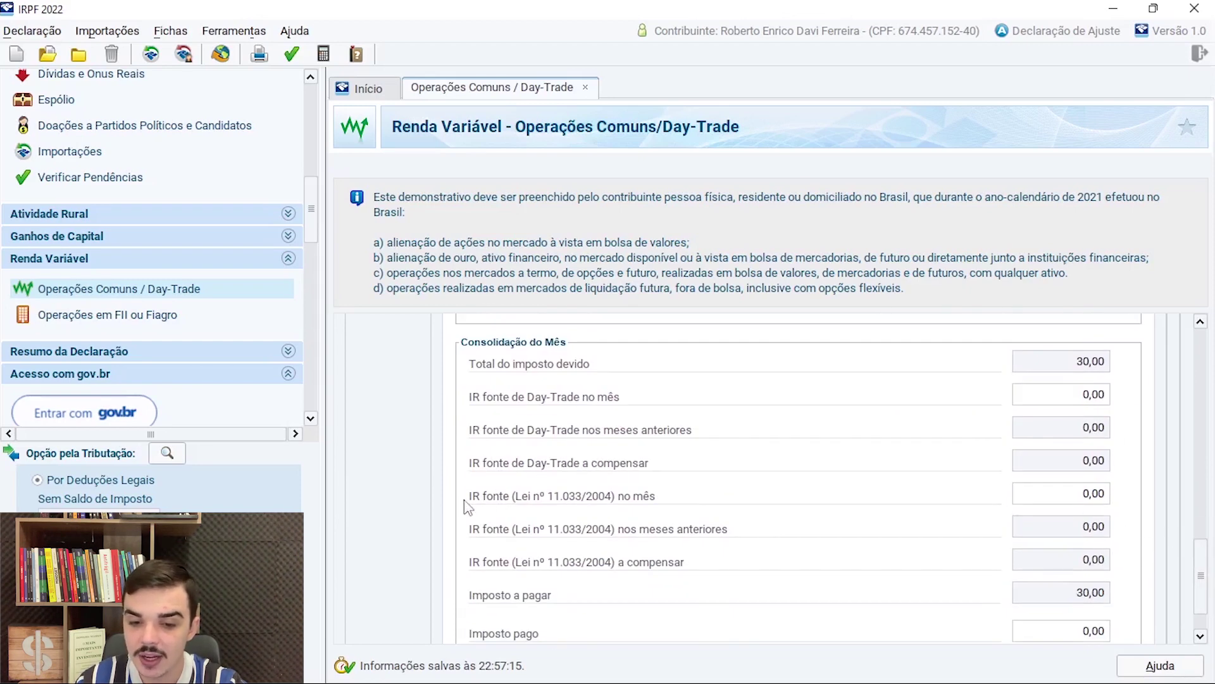
{"action": "left_click", "coordinate": [1095, 493]}
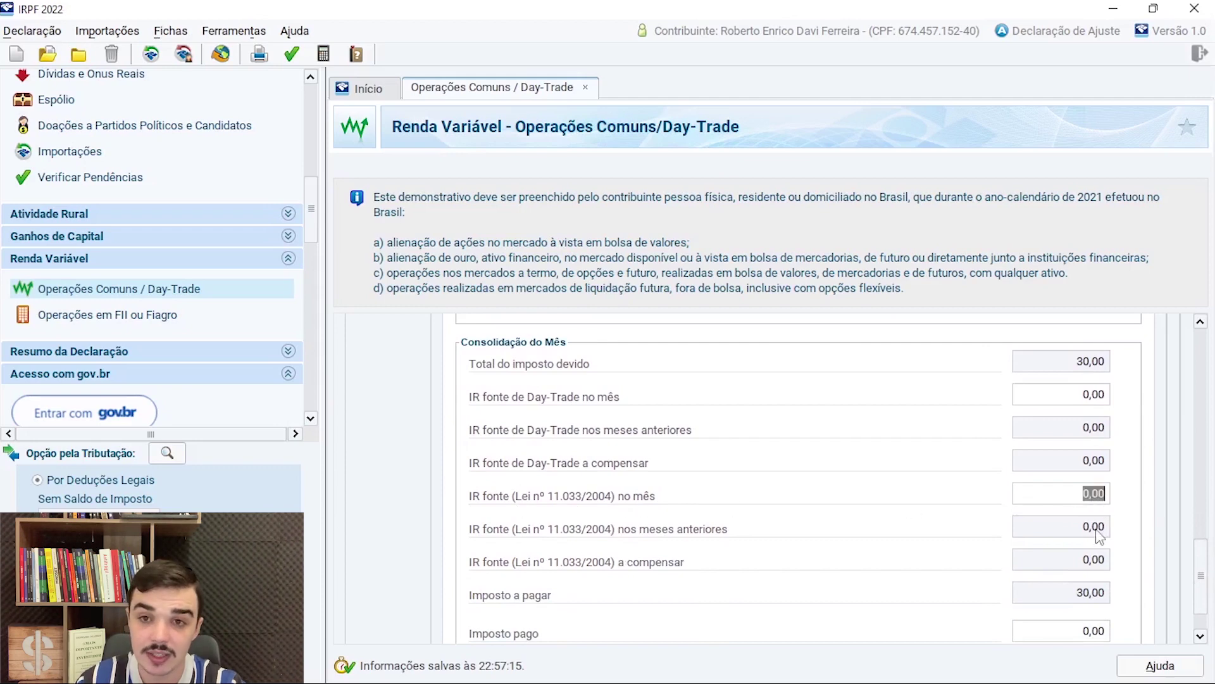
{"action": "scroll", "coordinate": [1169, 556], "scroll_direction": "down", "scroll_amount": 2}
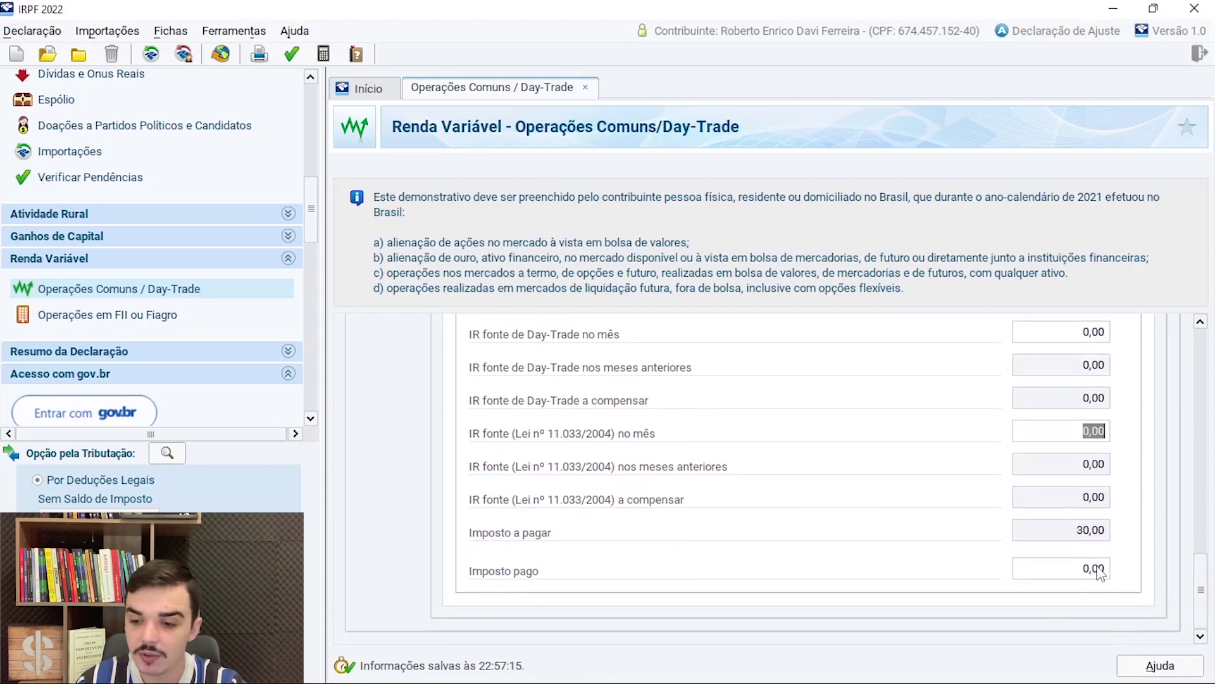
{"action": "left_click", "coordinate": [1097, 569]}
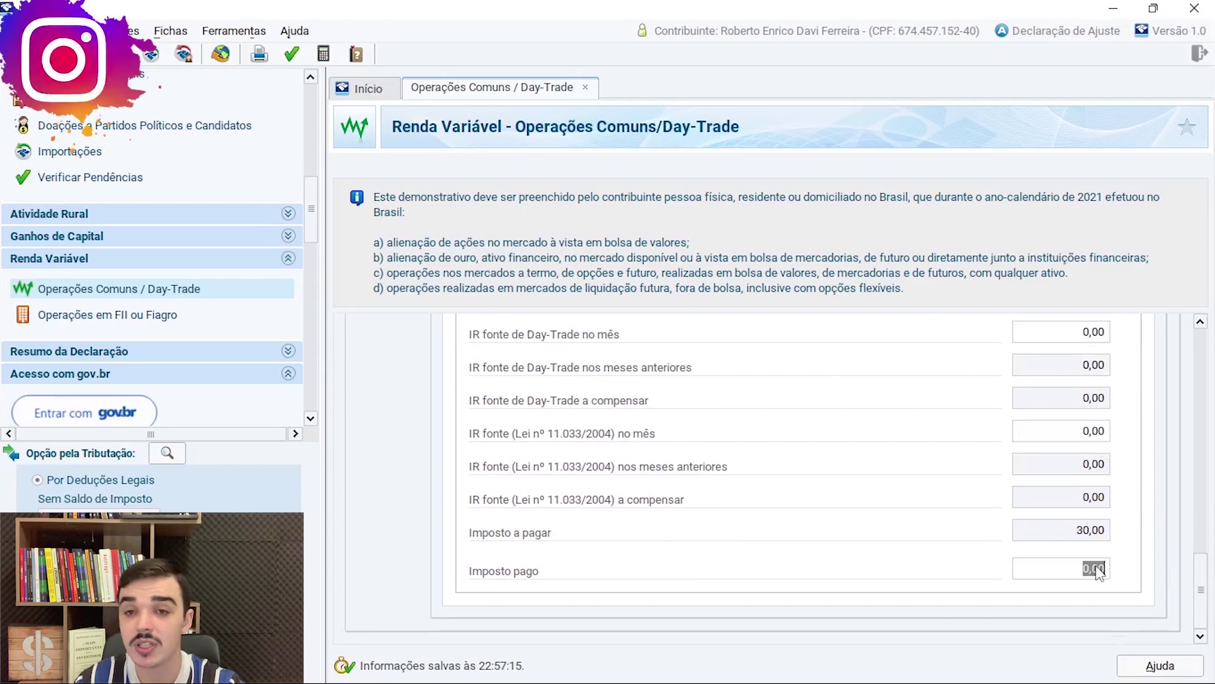